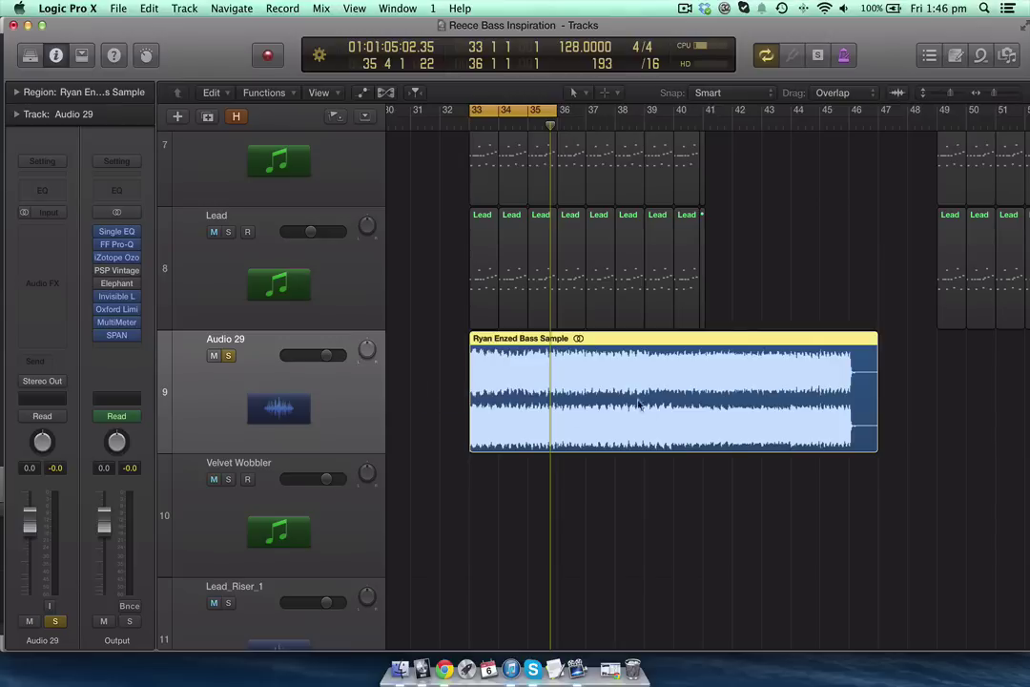
Step: Extend the cycle range to span bars 33 to 43 and play back the bass sample on Audio 29
drag(470, 109, 755, 158)
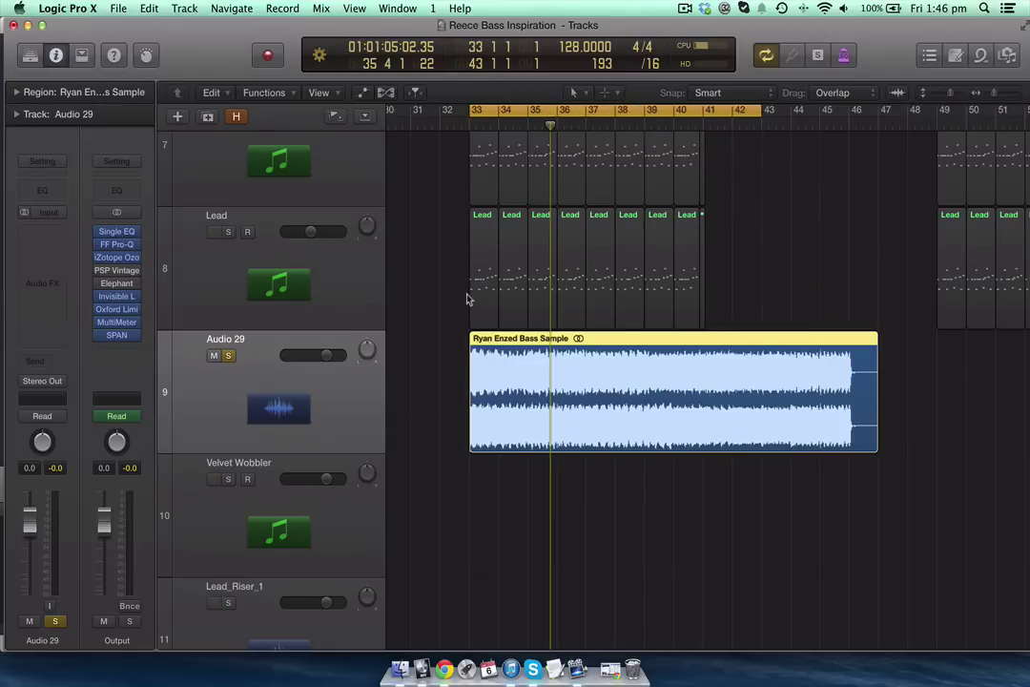
key(space)
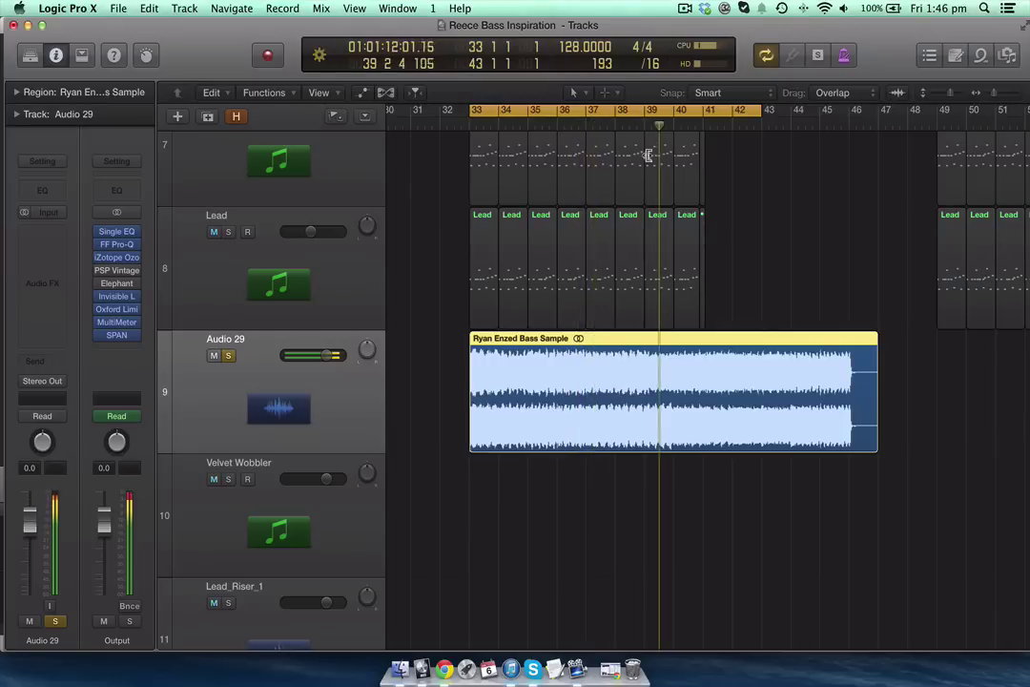
click(717, 132)
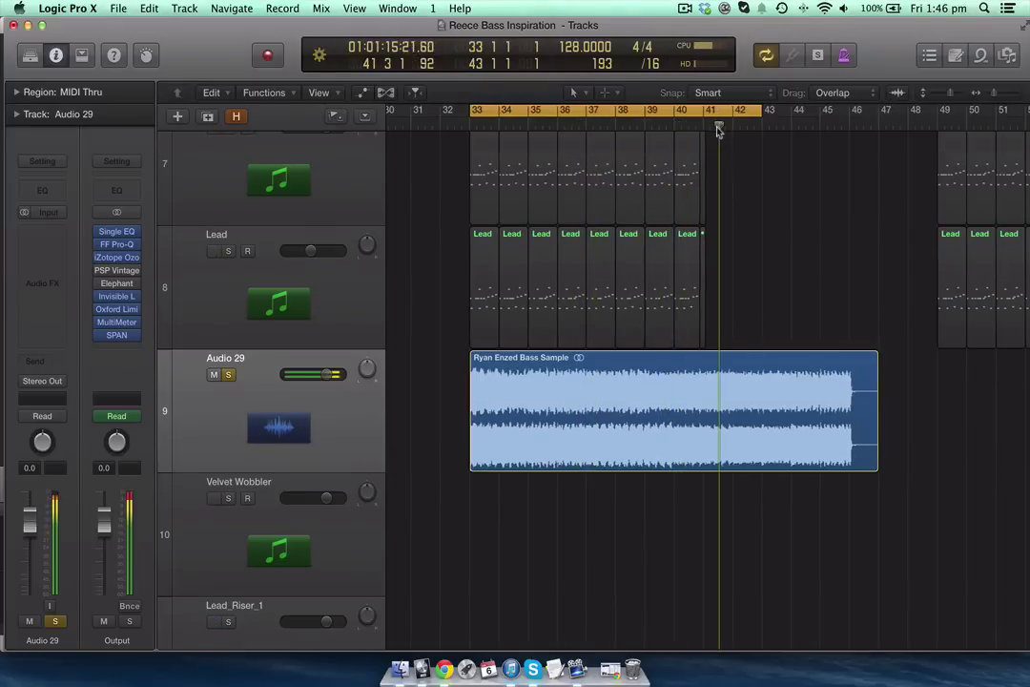
scroll(430, 349, down, 2)
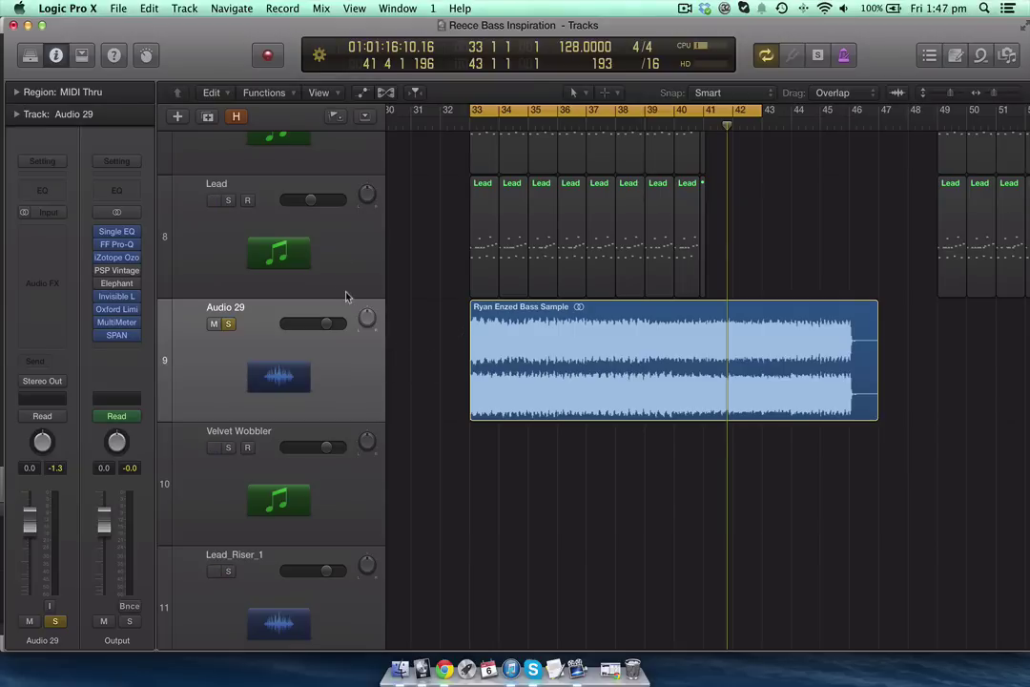
scroll(346, 296, up, 1)
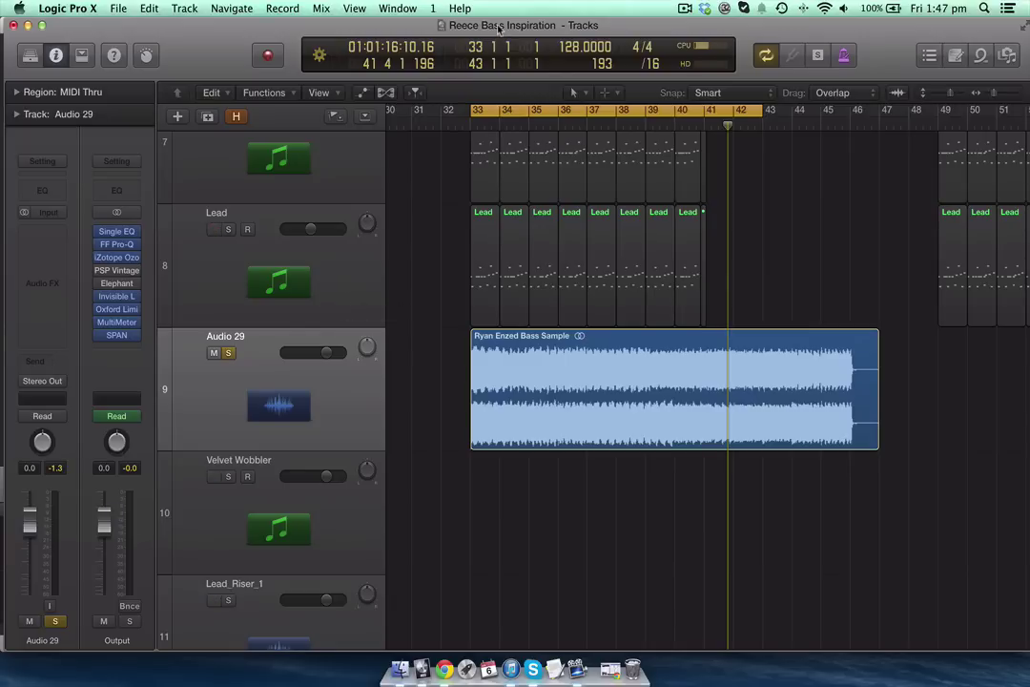
Step: Split the Ryan Enzed Bass Sample region on Audio 29 at bars 34, 35 and 36
drag(497, 29, 497, 29)
click(335, 302)
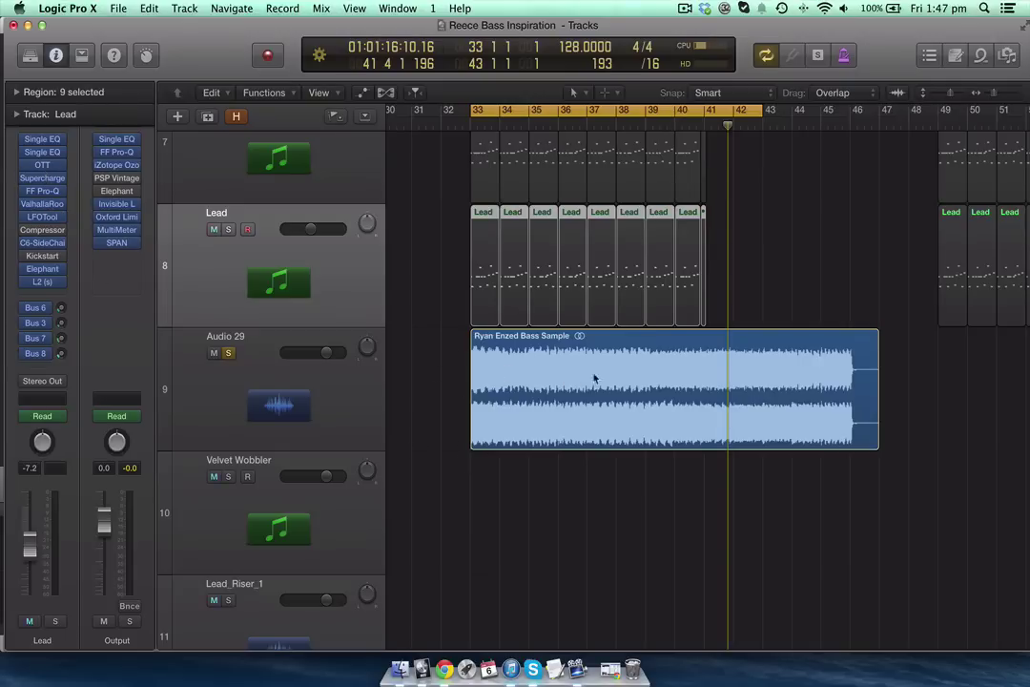
click(358, 386)
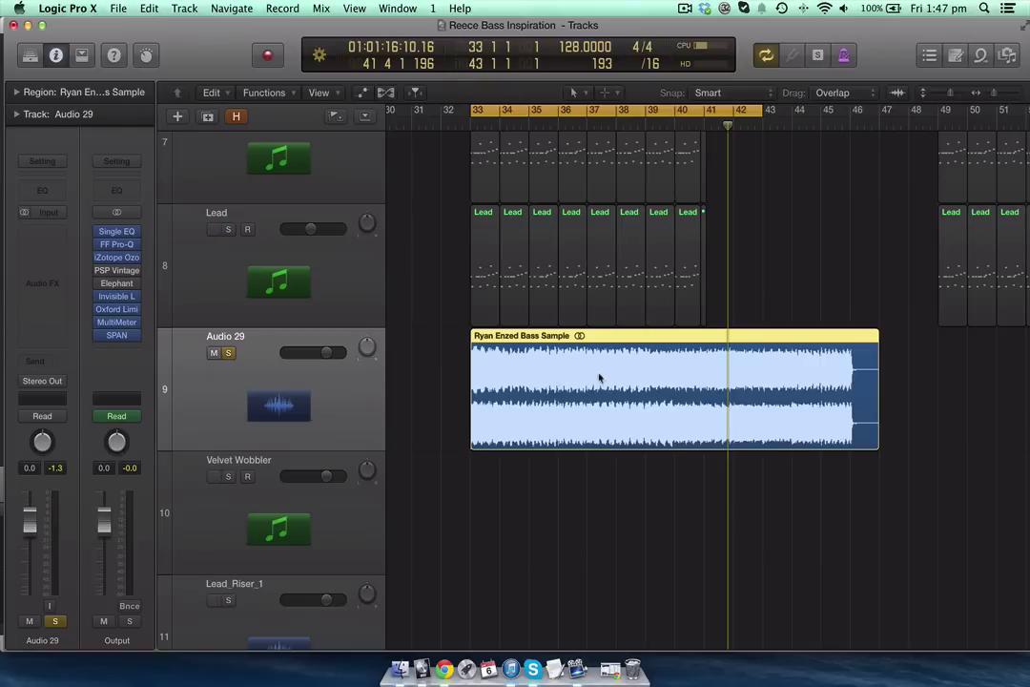
drag(501, 396, 536, 419)
click(491, 420)
click(515, 420)
click(536, 418)
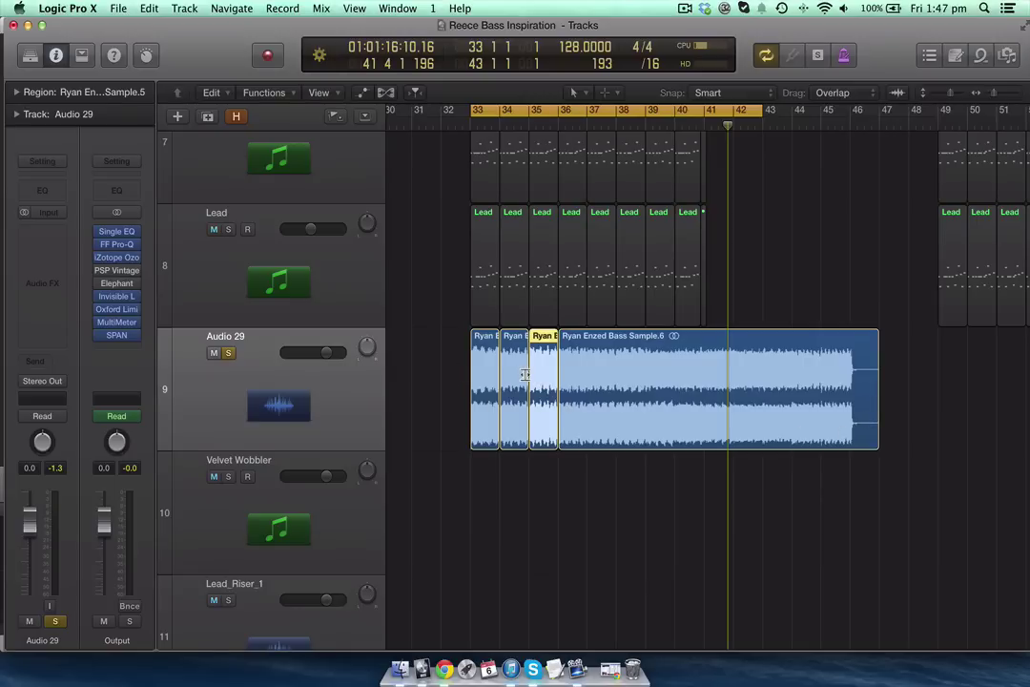
Step: Delete all bass sample regions together with their Audio 29 track
click(362, 398)
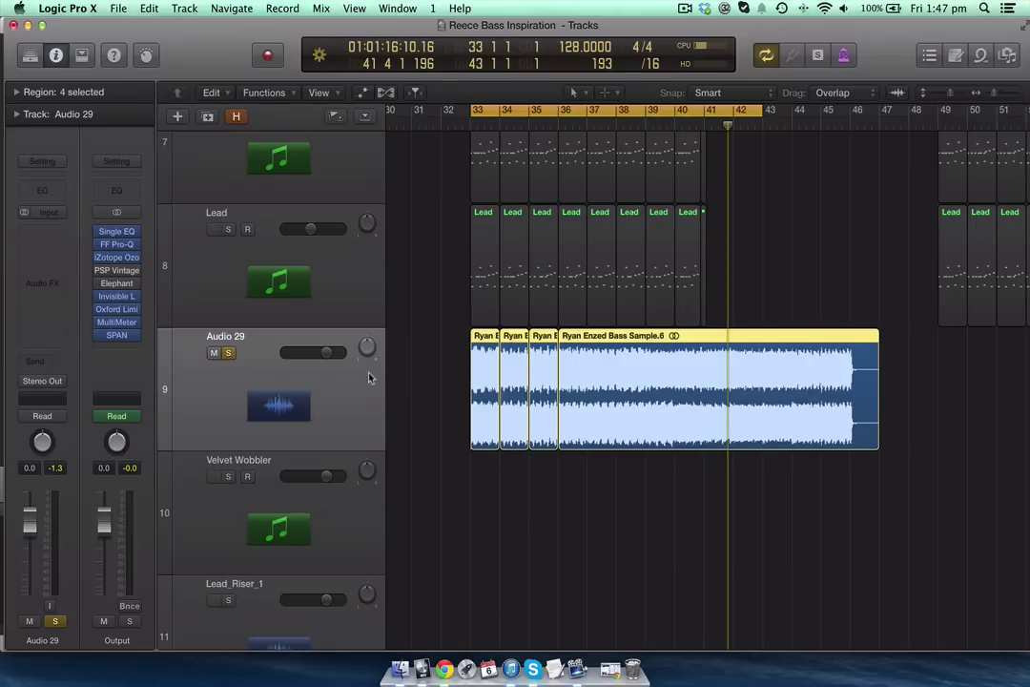
key(Delete)
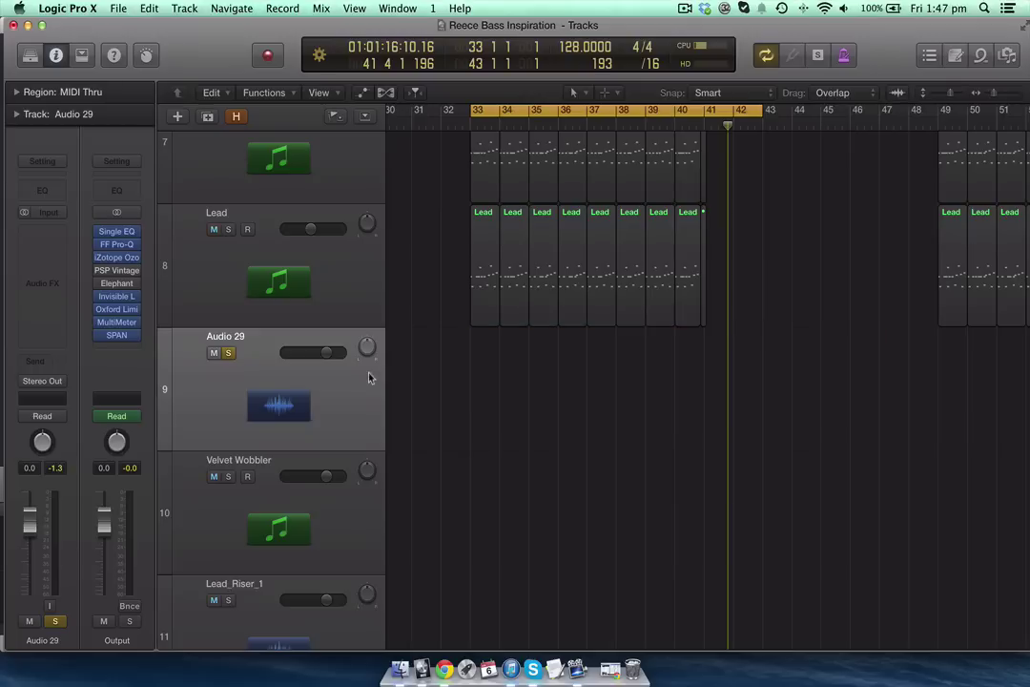
key(super+BackSpace)
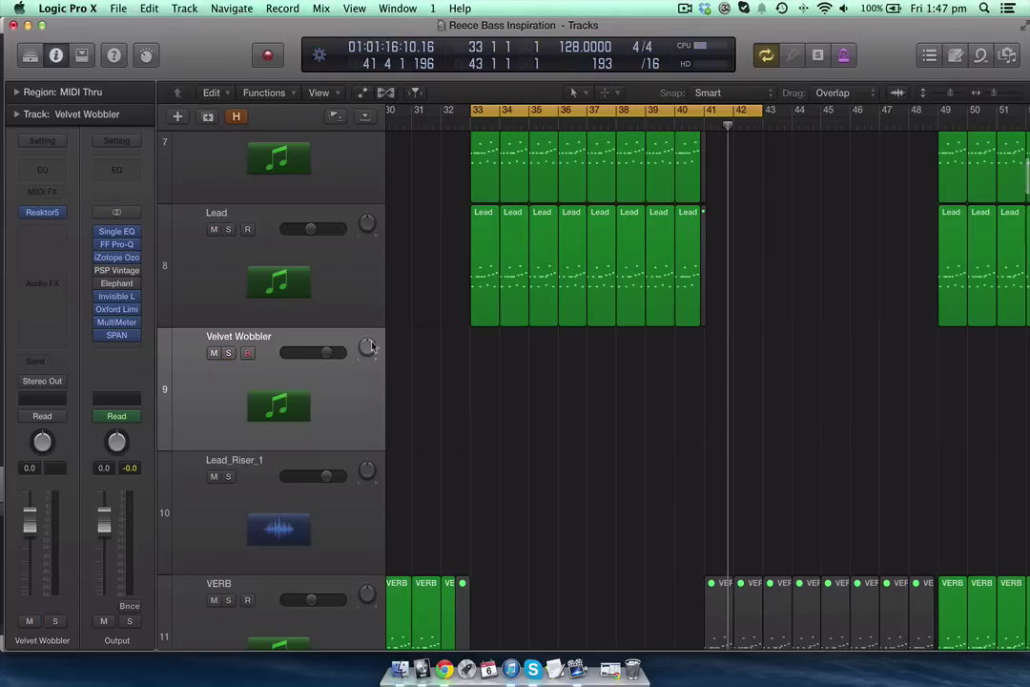
Step: Show the mixer and inspect the Reaktor Razor instrument on the Lead track
click(347, 289)
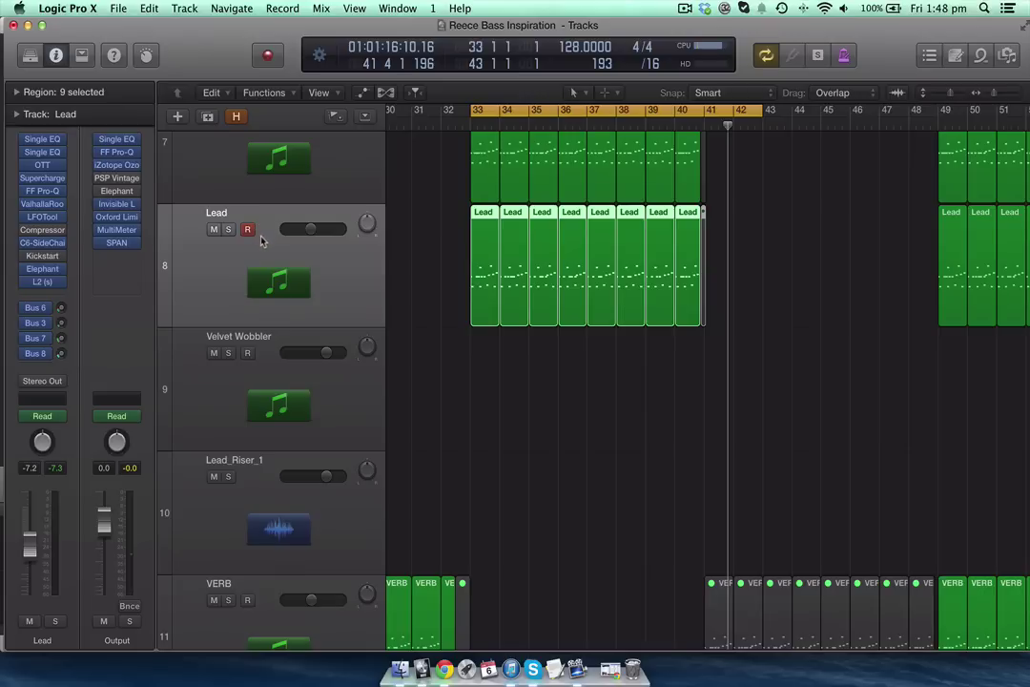
key(x)
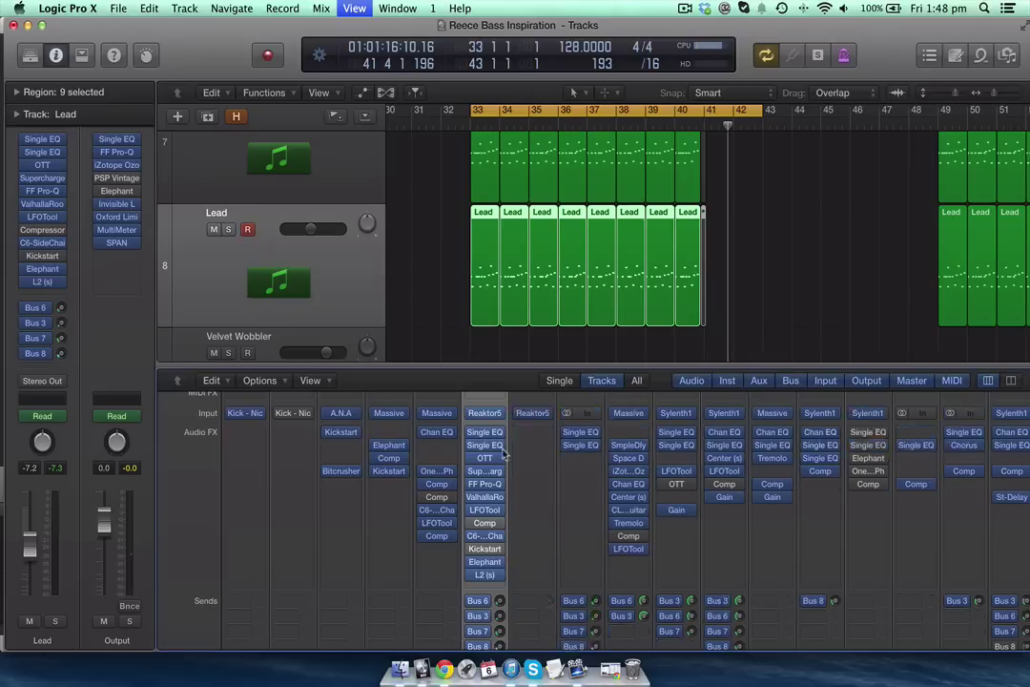
click(484, 476)
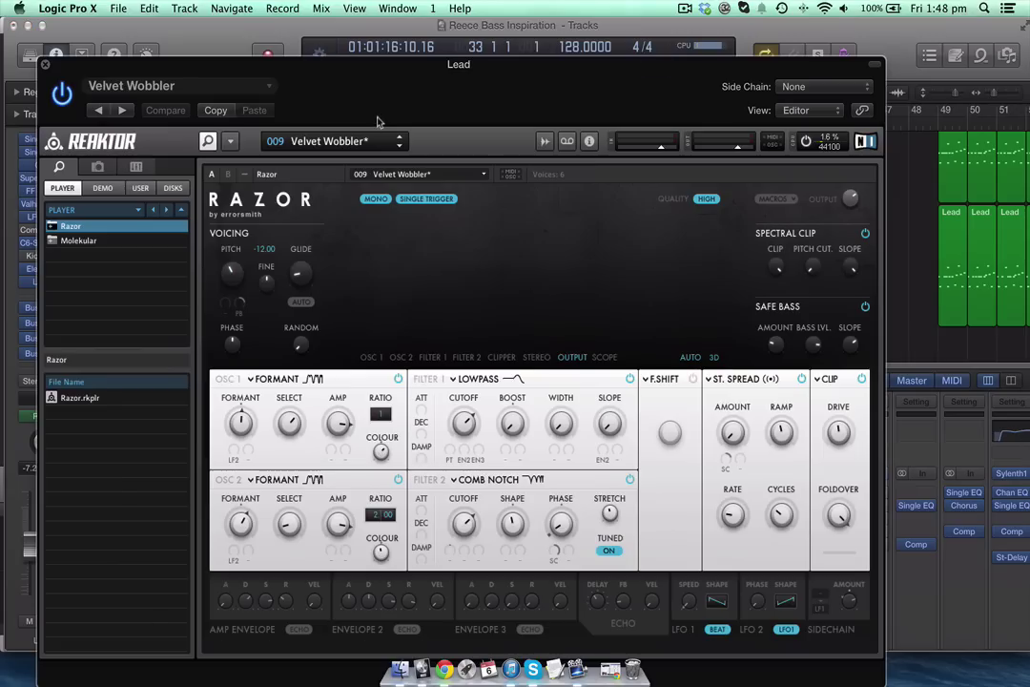
click(45, 64)
Step: Select the Velvet Wobbler track to view its plain Reaktor channel, and hide the mixer
scroll(490, 294, down, 3)
click(271, 297)
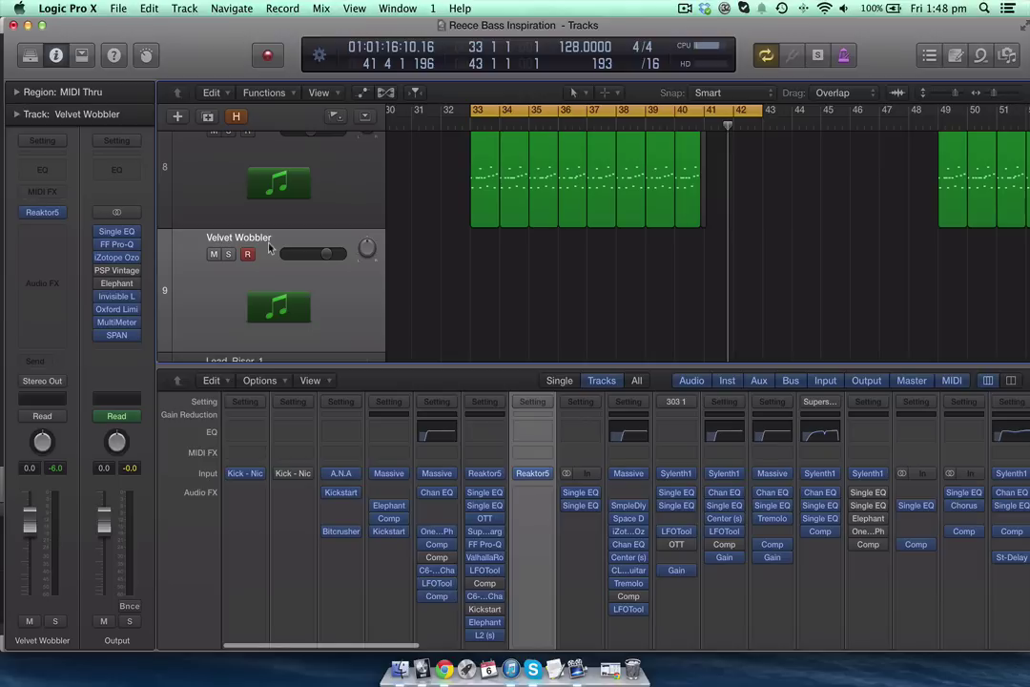
key(x)
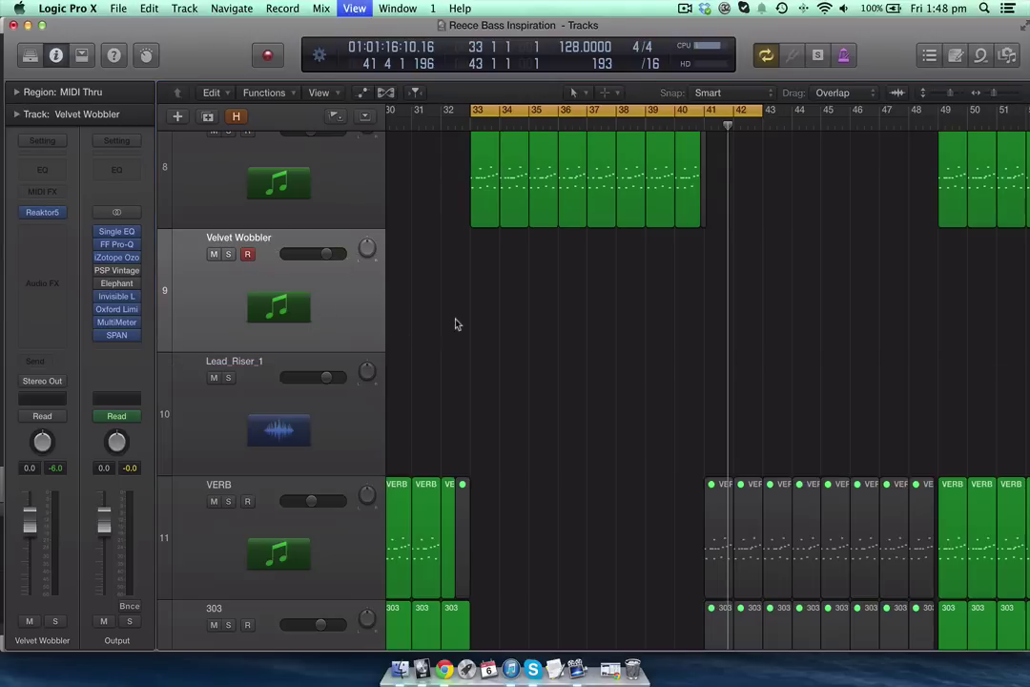
Step: Remove the unused Kickstart and Compressor plug-ins from the Lead track's effect chain
scroll(455, 324, up, 4)
click(448, 375)
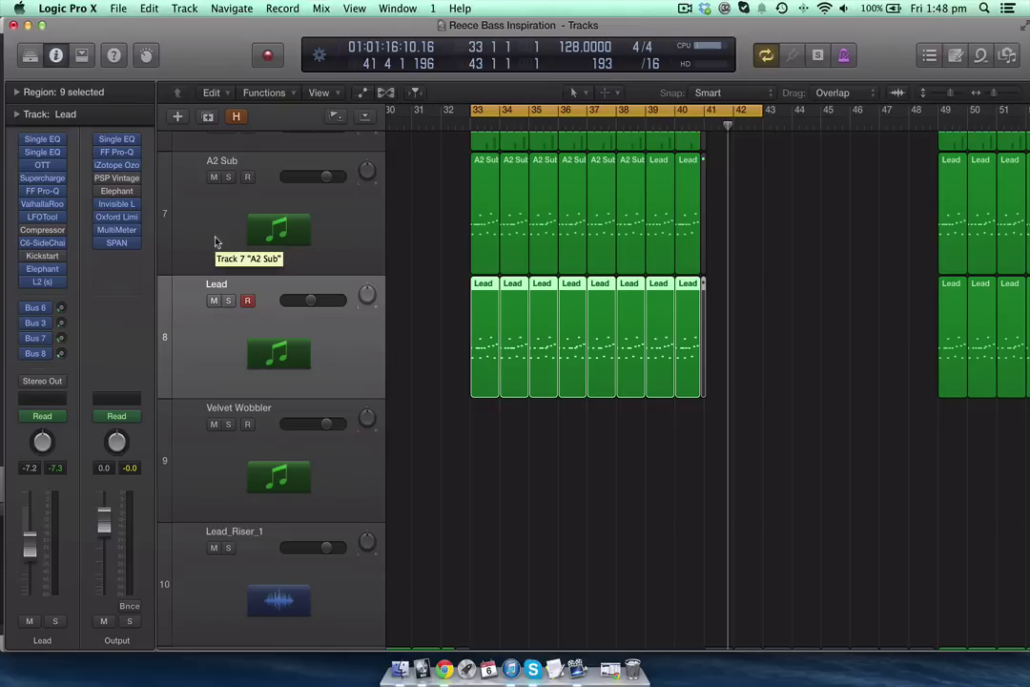
scroll(196, 250, up, 1)
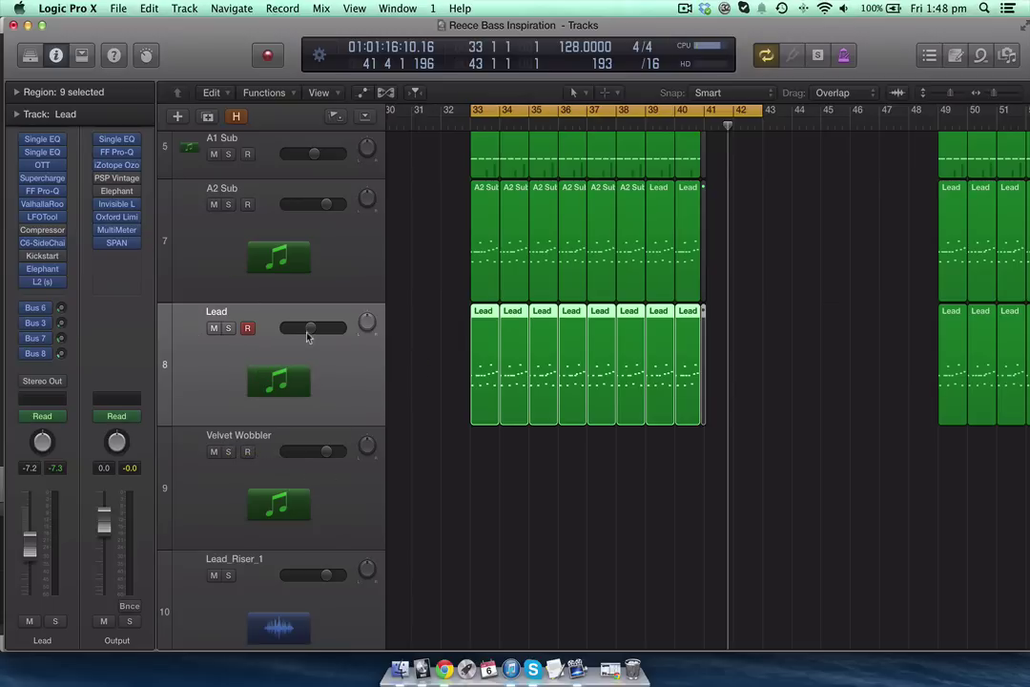
click(48, 256)
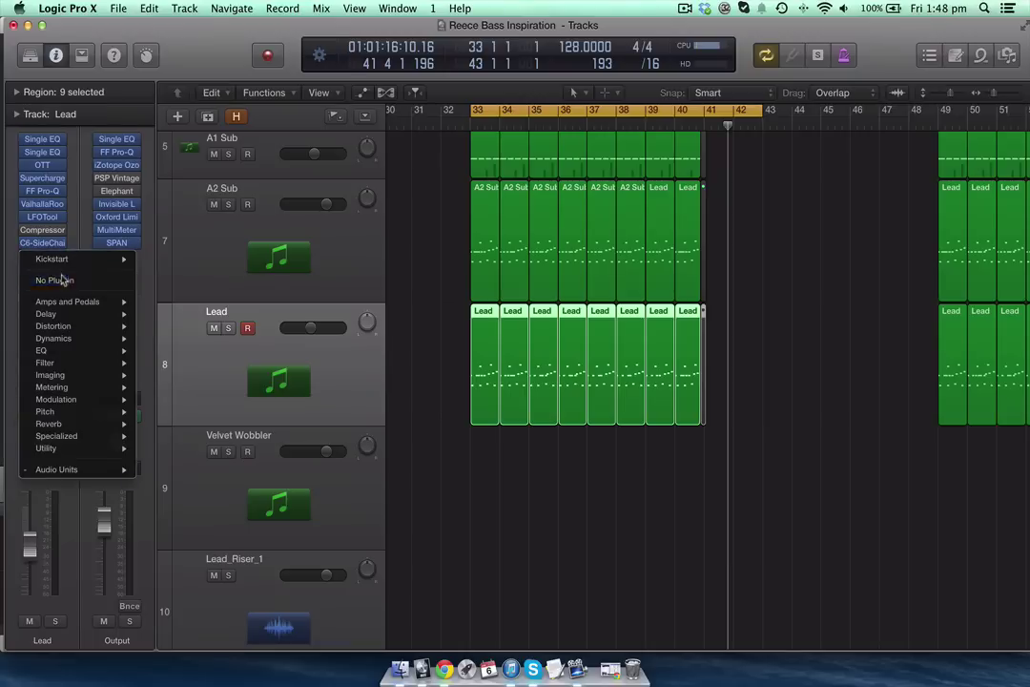
click(61, 279)
click(42, 230)
click(63, 254)
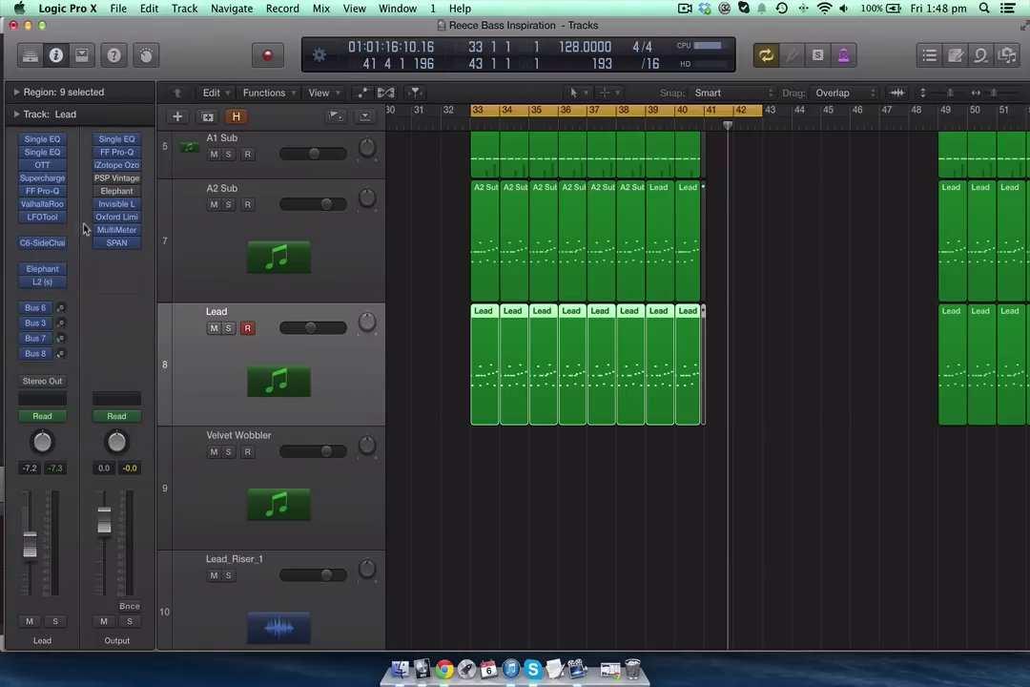
Step: Bypass all effect inserts on the Lead track and its sends to Bus 6, 3, 7 and 8
scroll(382, 324, up, 2)
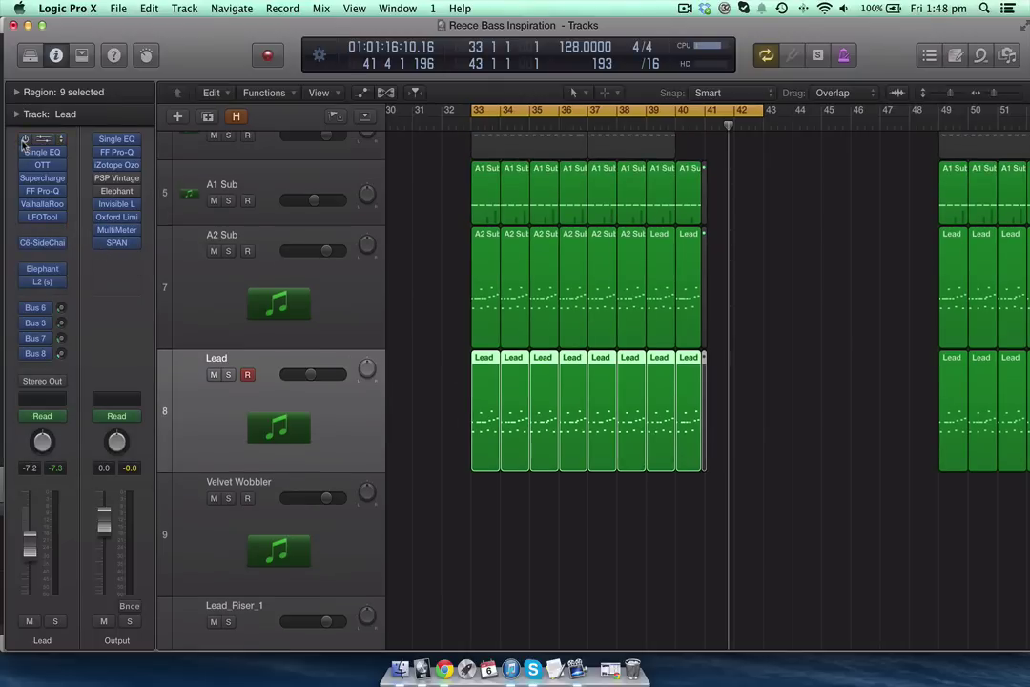
drag(24, 143, 25, 224)
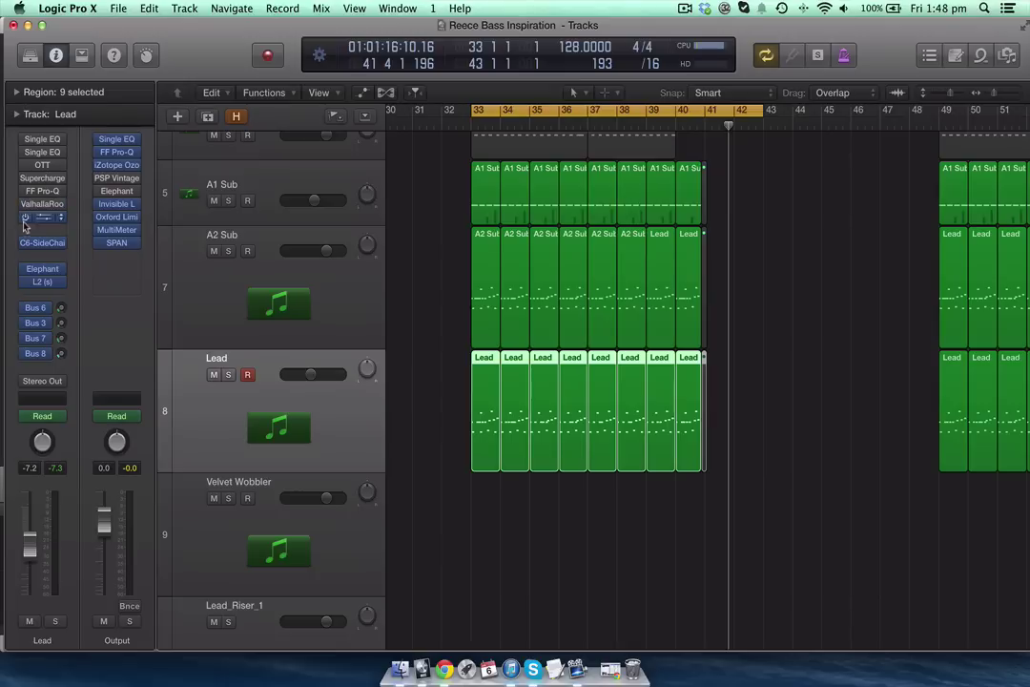
click(26, 217)
click(23, 190)
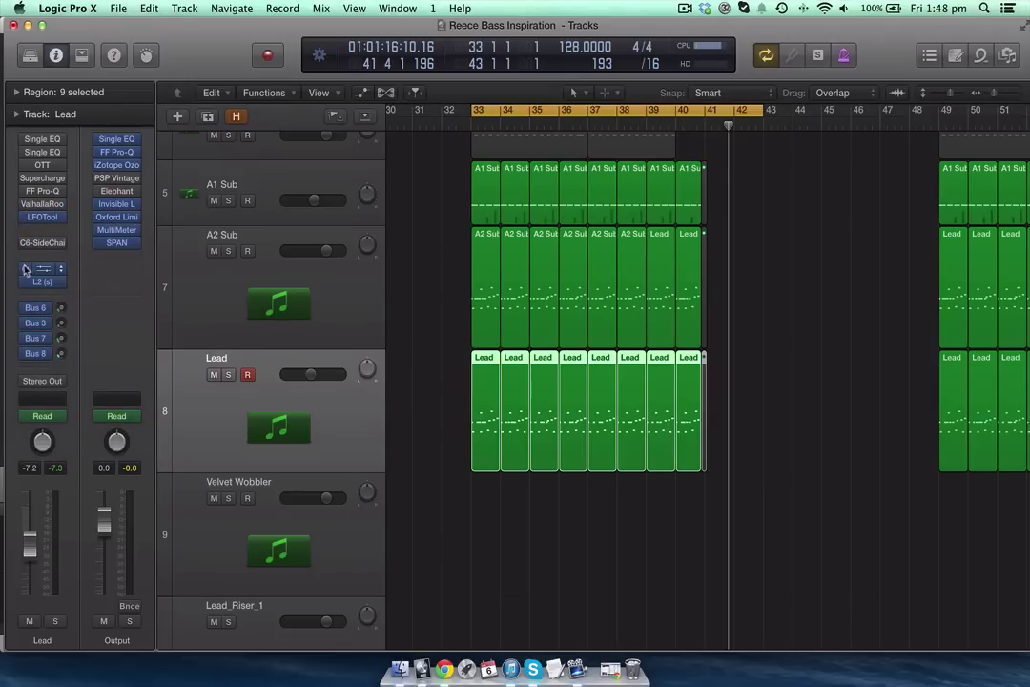
click(27, 323)
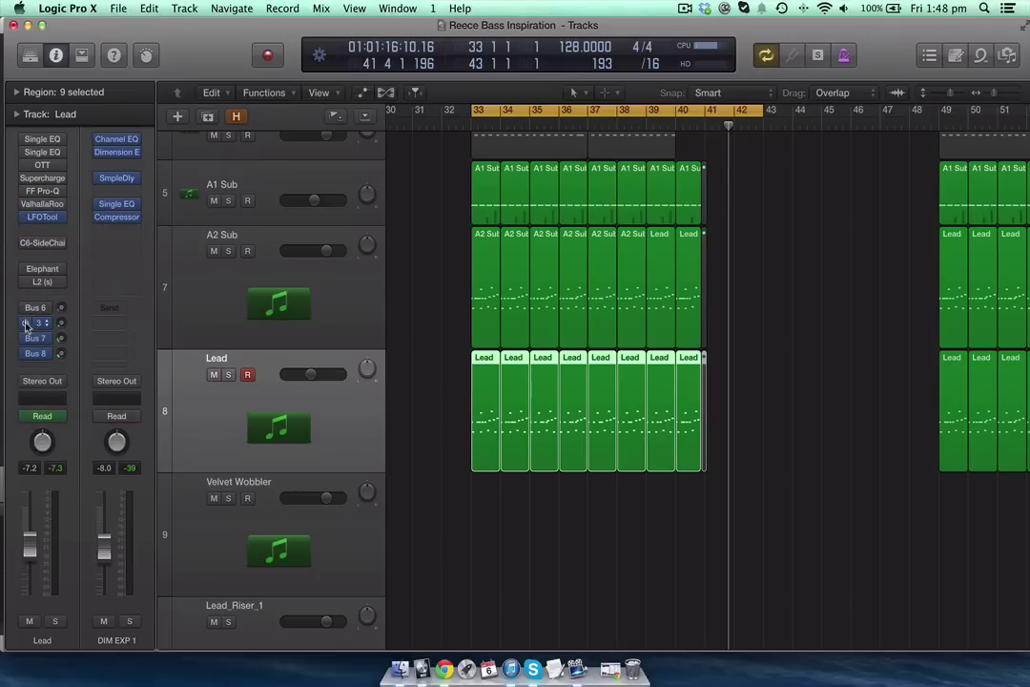
click(26, 338)
click(42, 354)
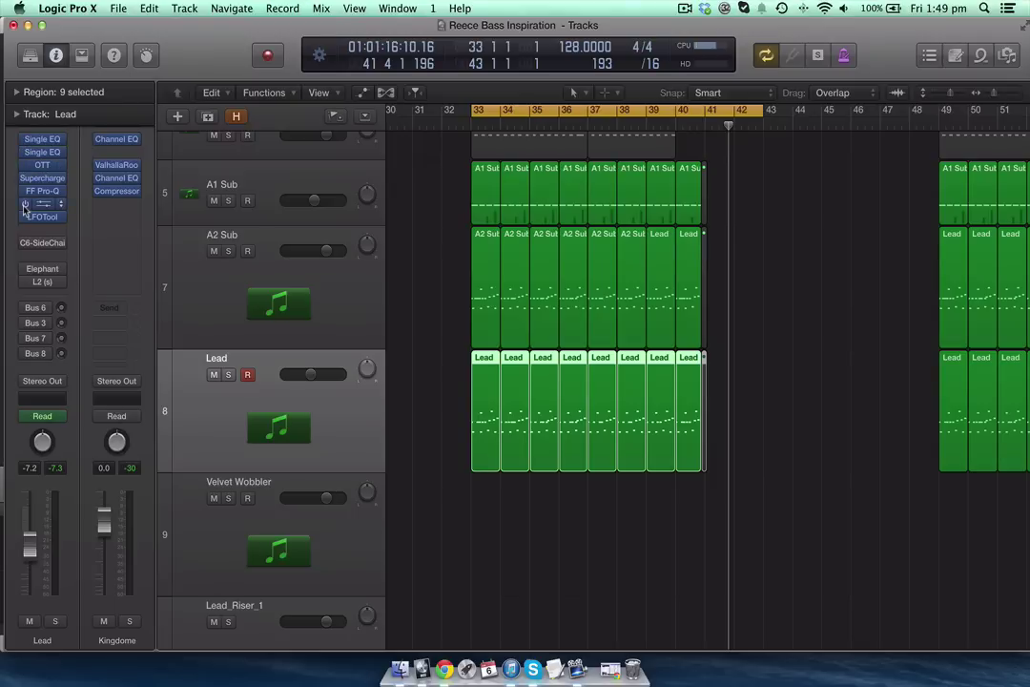
Step: Keep only the two Single EQs active among the Lead track's inserts and examine the first one's settings
click(26, 352)
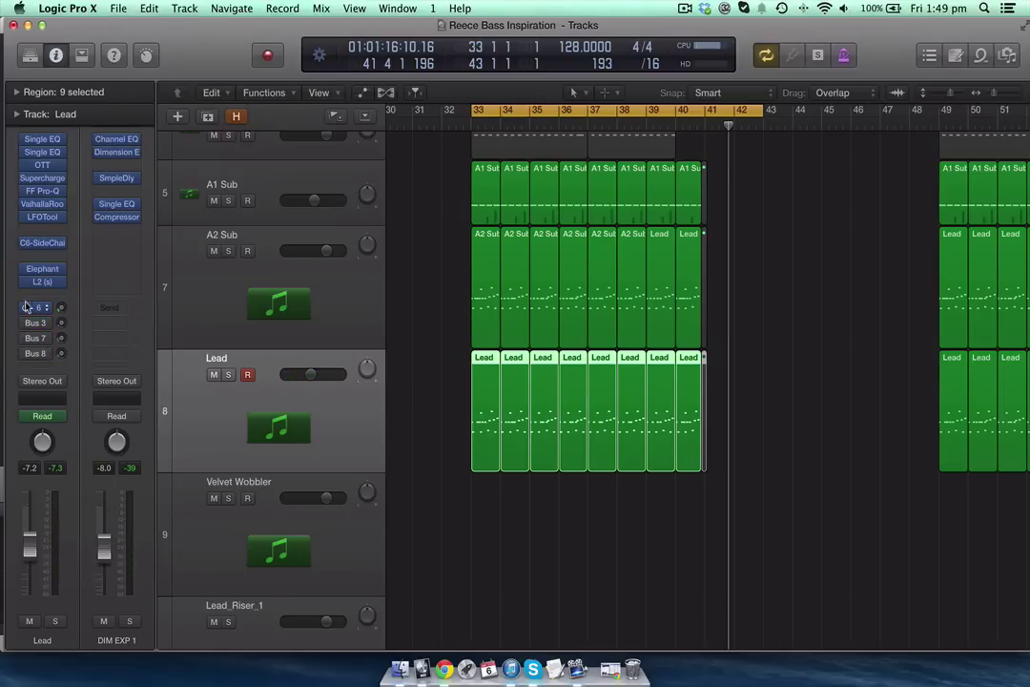
click(23, 203)
click(21, 181)
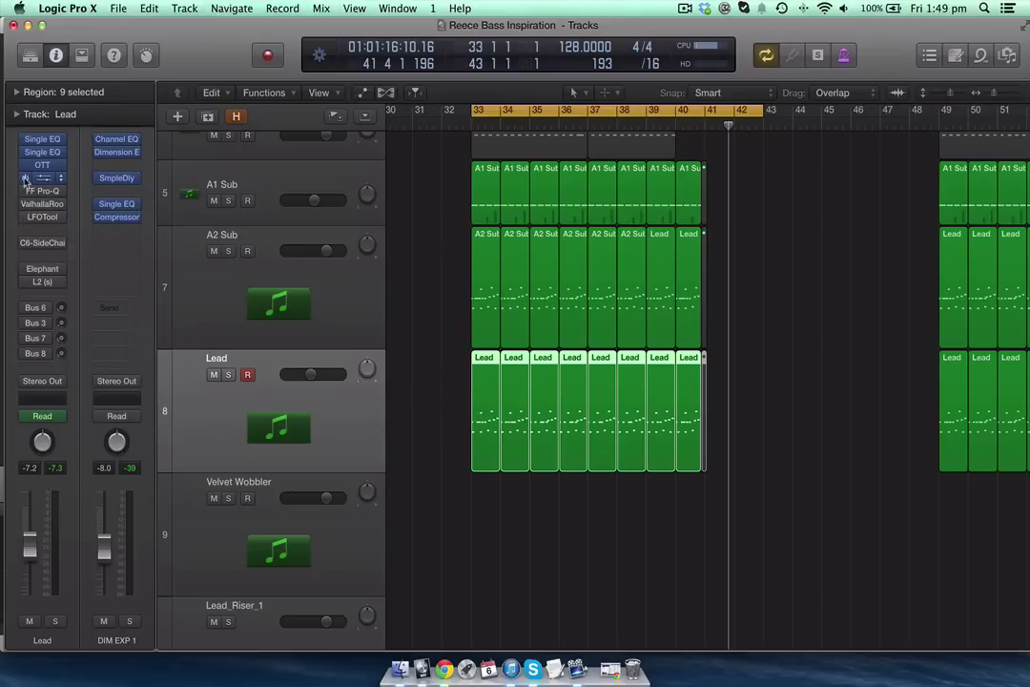
click(35, 139)
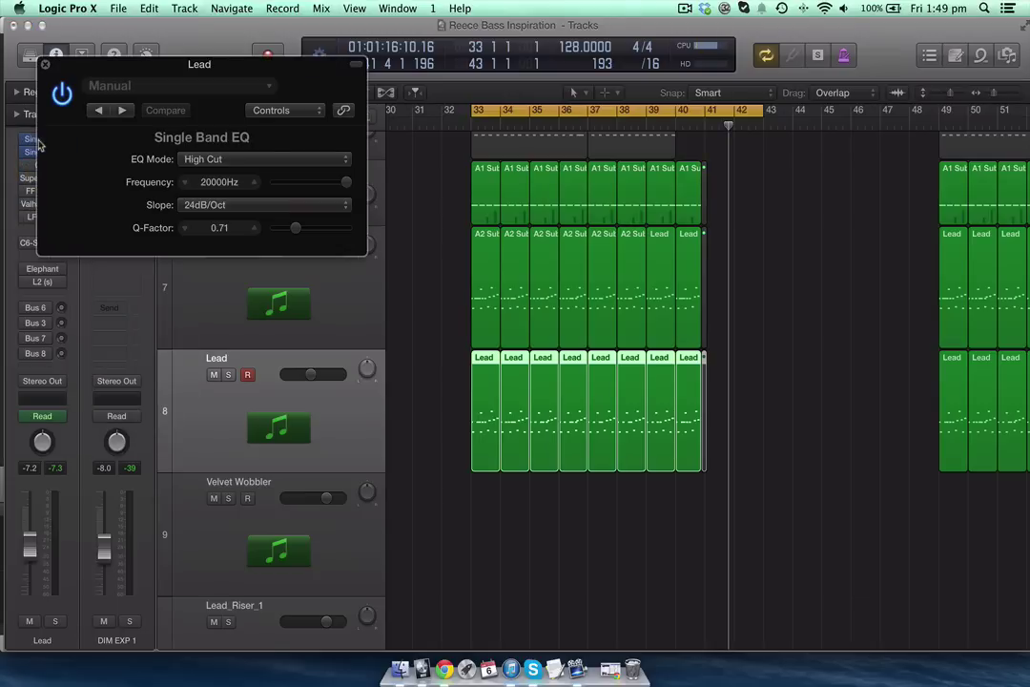
click(43, 64)
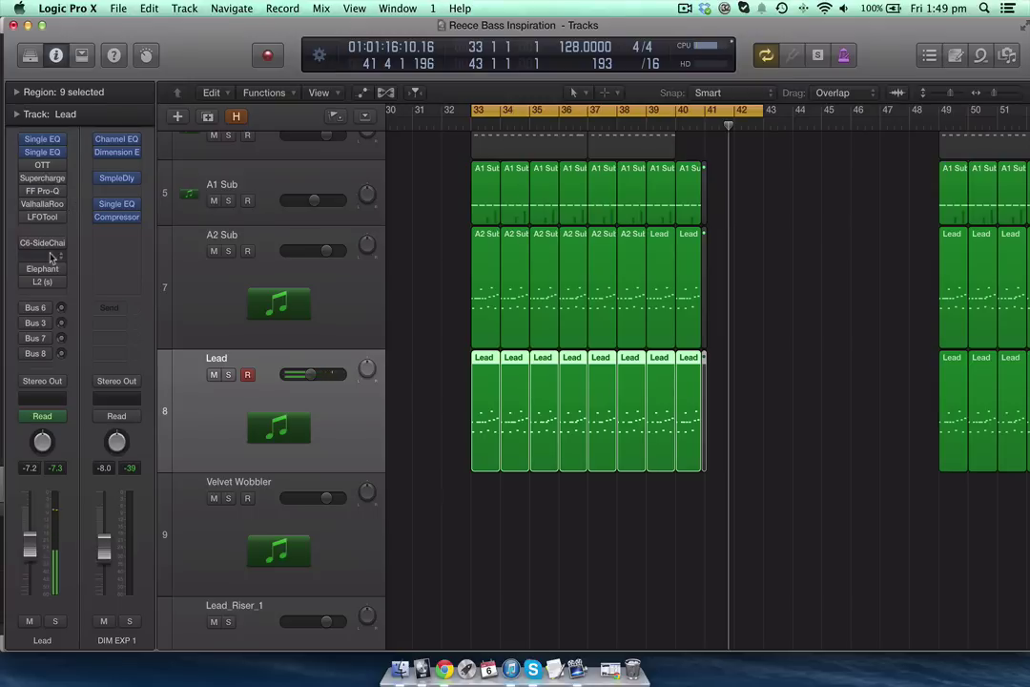
Step: Enable the OTT multiband compressor on the Lead track, toggling its bypass to compare the sound
click(42, 165)
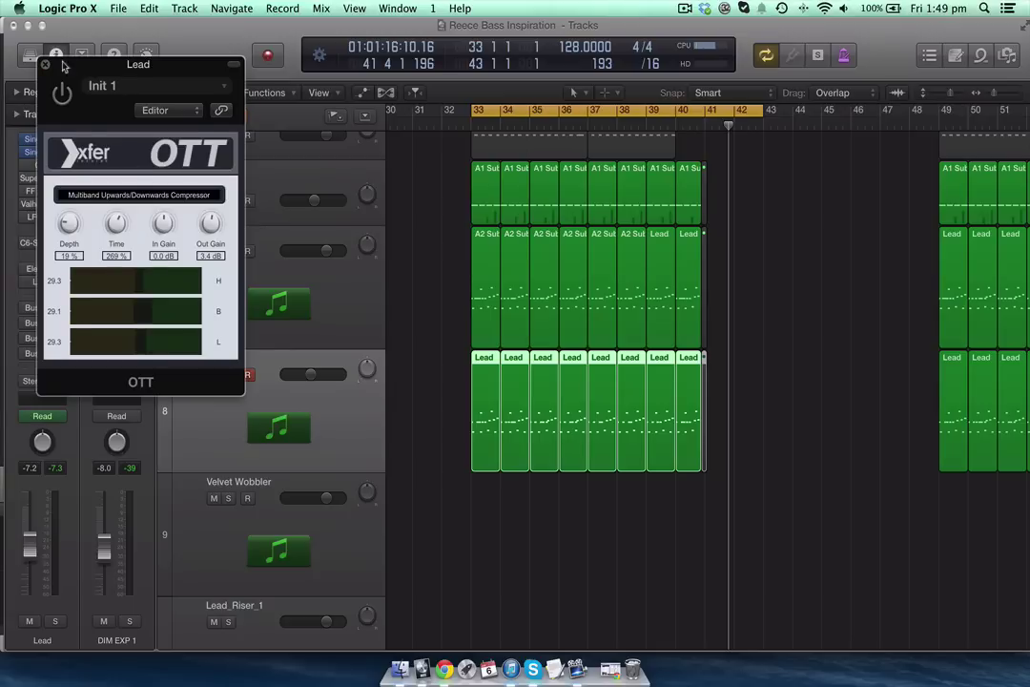
drag(73, 105, 137, 124)
click(124, 114)
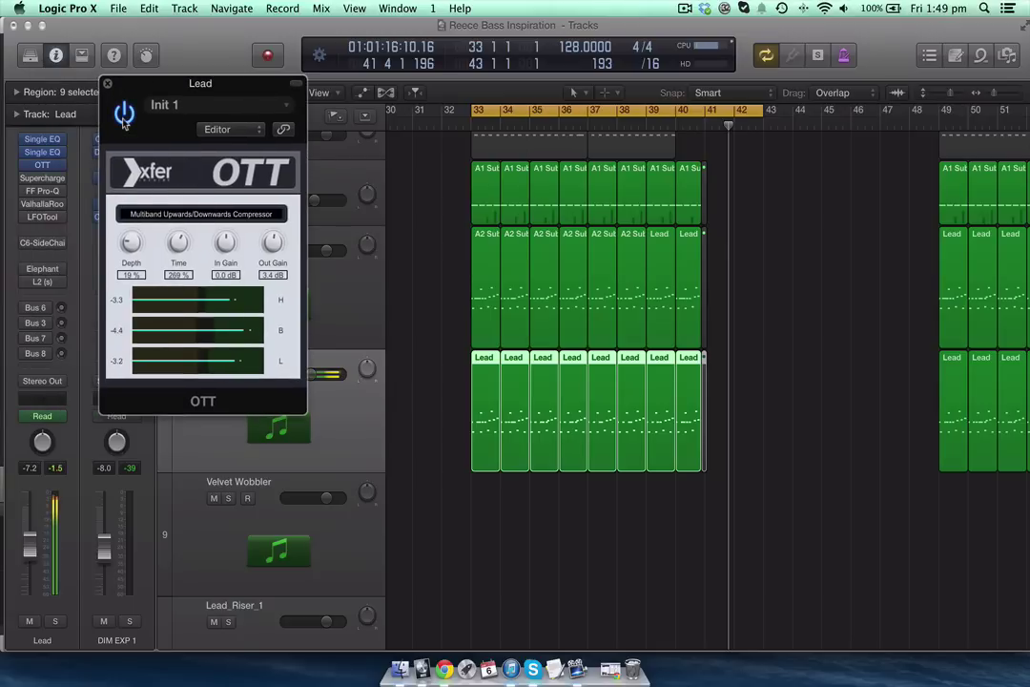
click(124, 115)
click(124, 114)
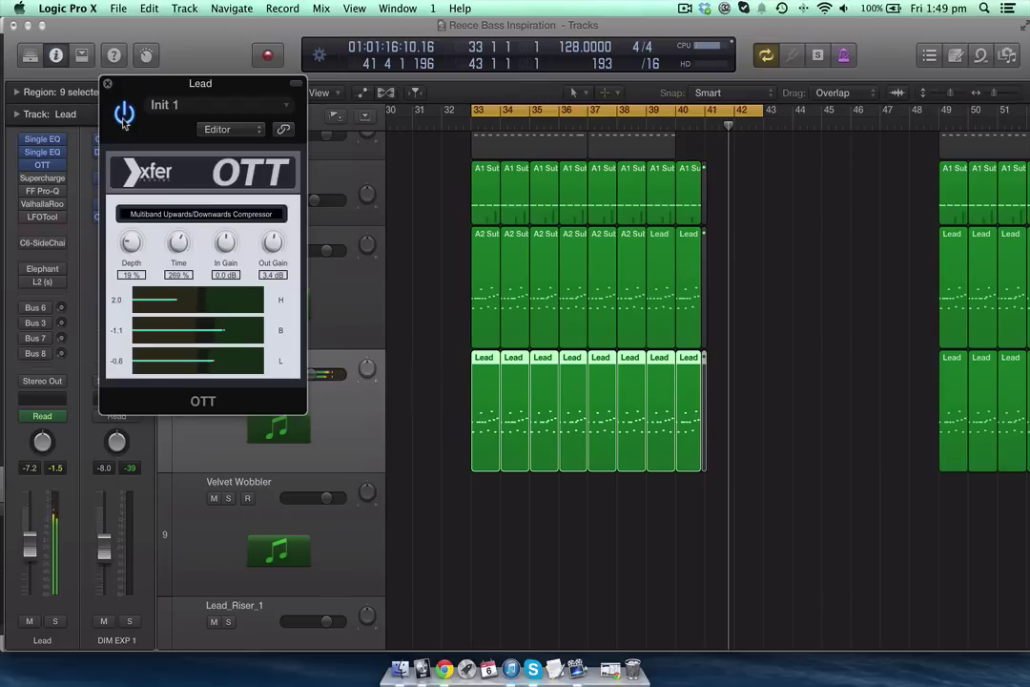
click(109, 85)
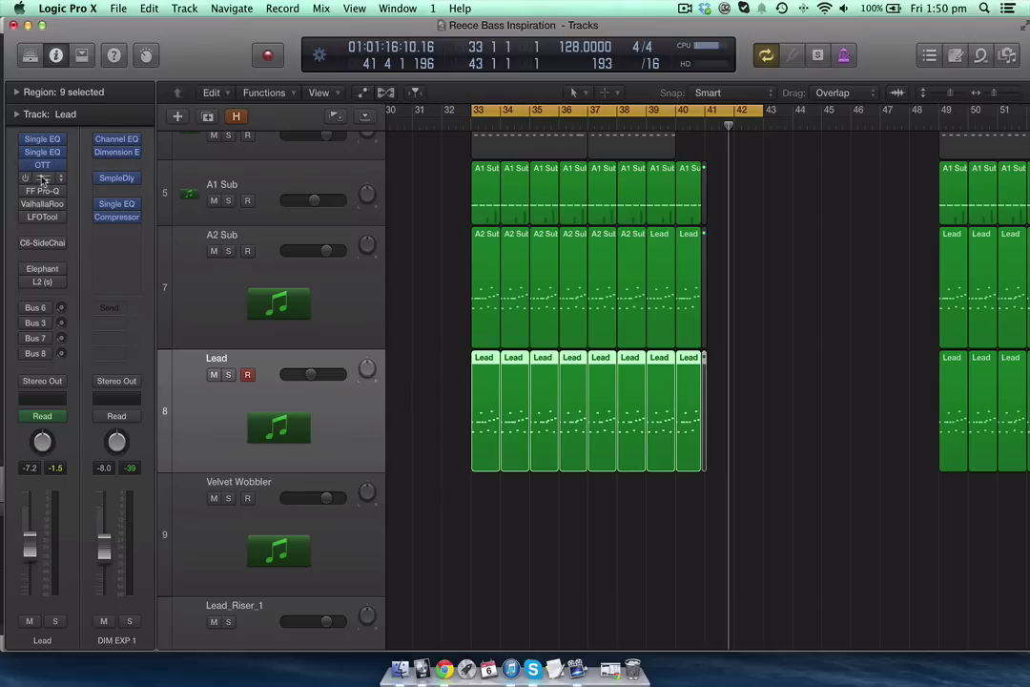
Step: Enable the Supercharger GT compressor on the Lead track, toggling its bypass to compare the sound, and review its Saturation and Character settings
click(42, 177)
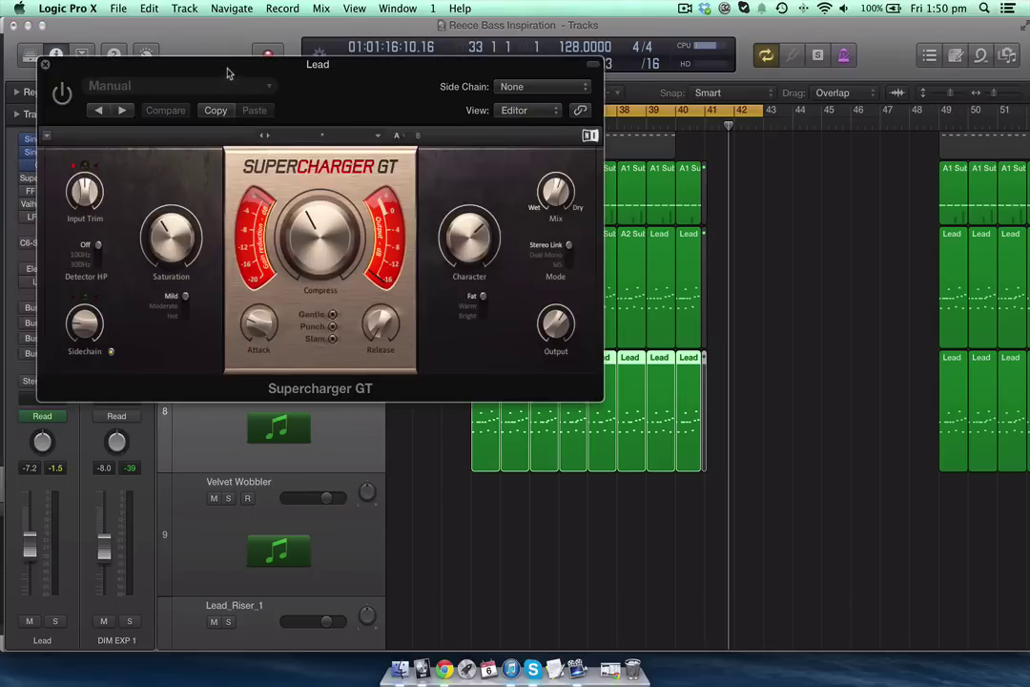
drag(228, 72, 410, 100)
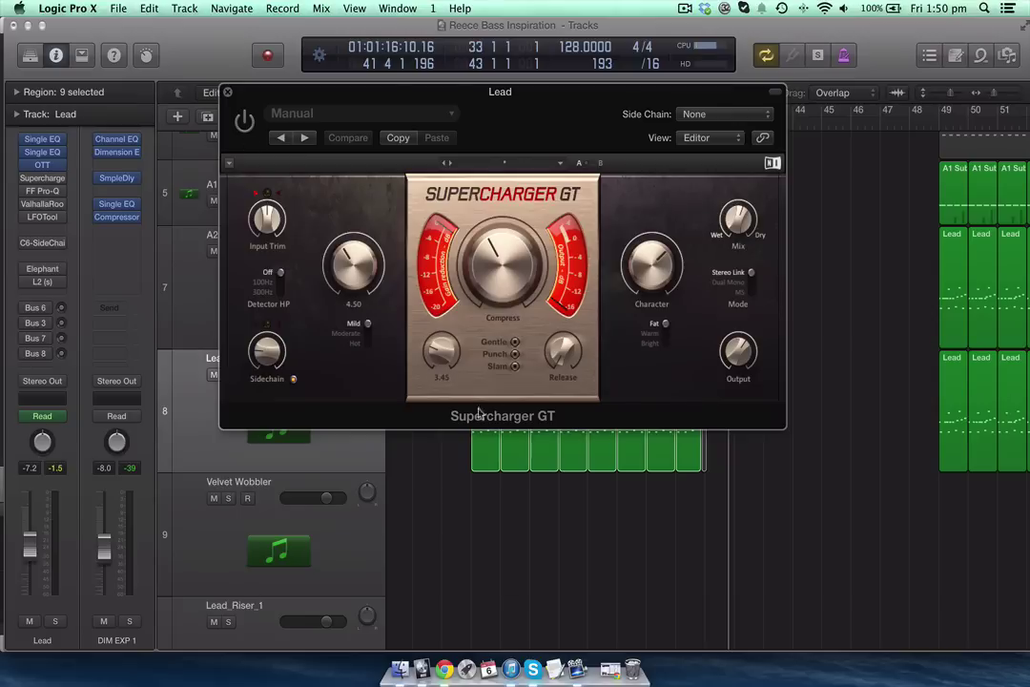
click(246, 126)
click(244, 124)
click(244, 122)
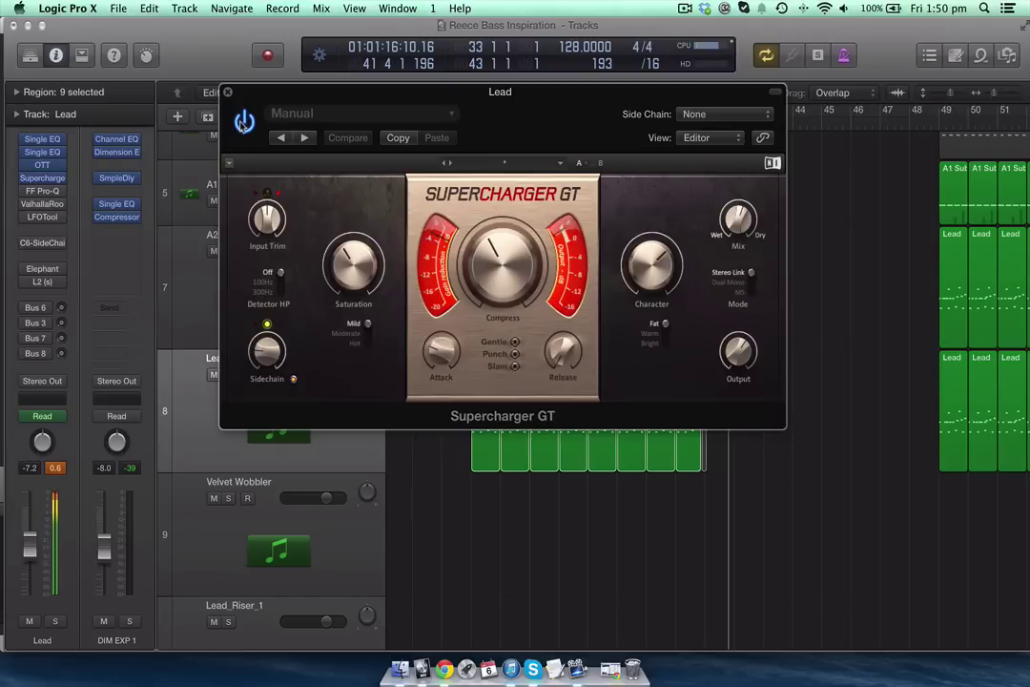
click(244, 122)
click(244, 122)
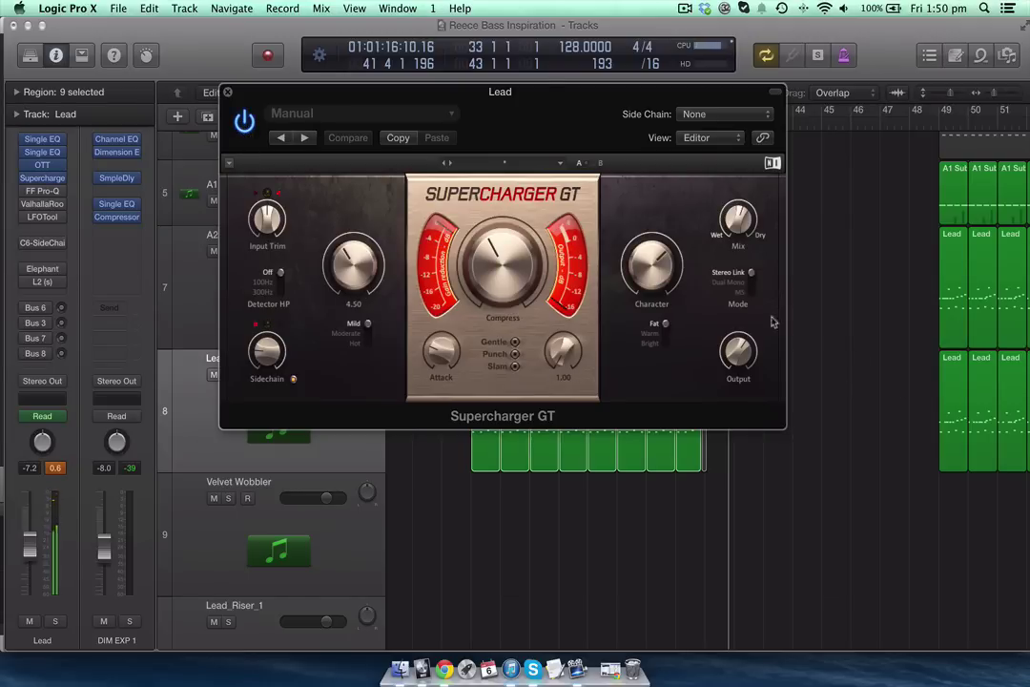
drag(353, 260, 353, 267)
drag(651, 265, 665, 319)
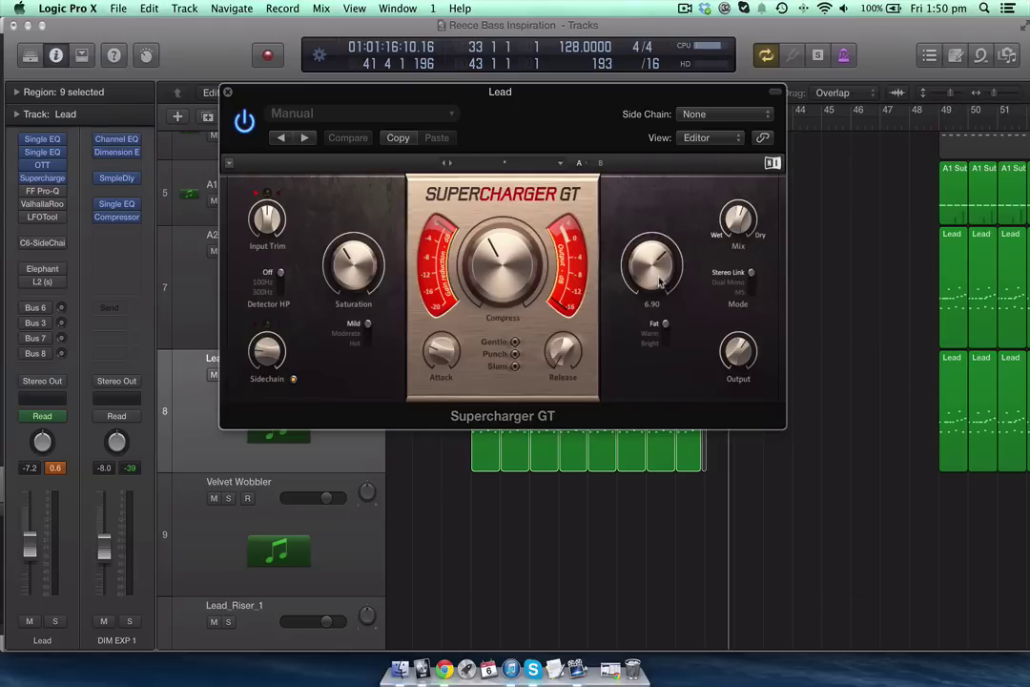
mouse_move(745, 235)
mouse_move(434, 372)
click(226, 92)
Step: Enable the FF Pro-Q on the Lead track and inspect its low-cut band
click(42, 191)
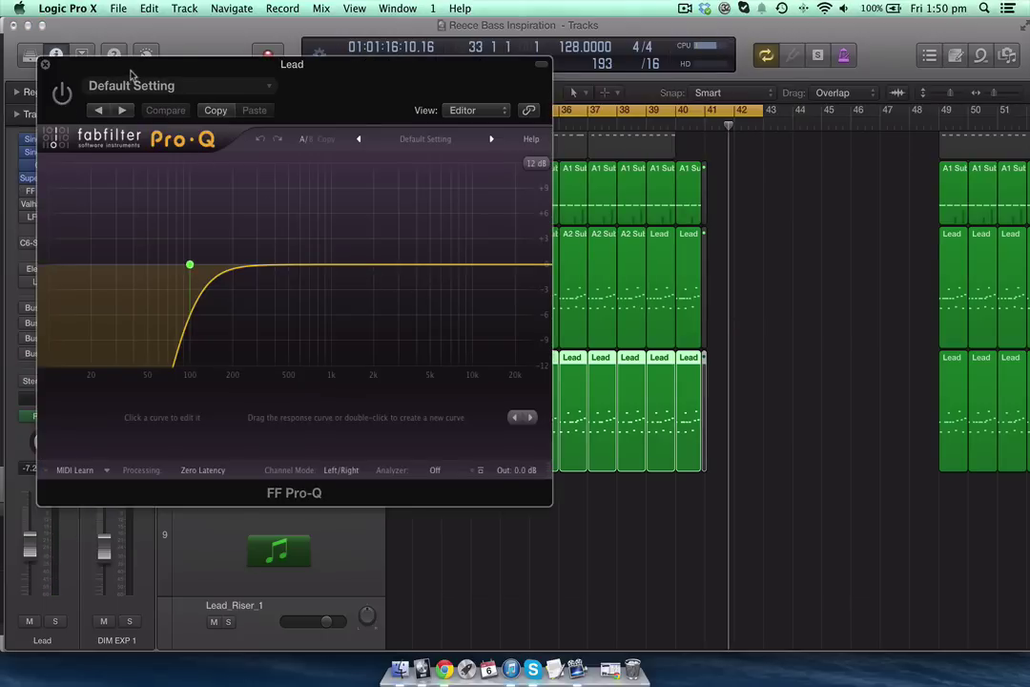
drag(132, 75, 242, 86)
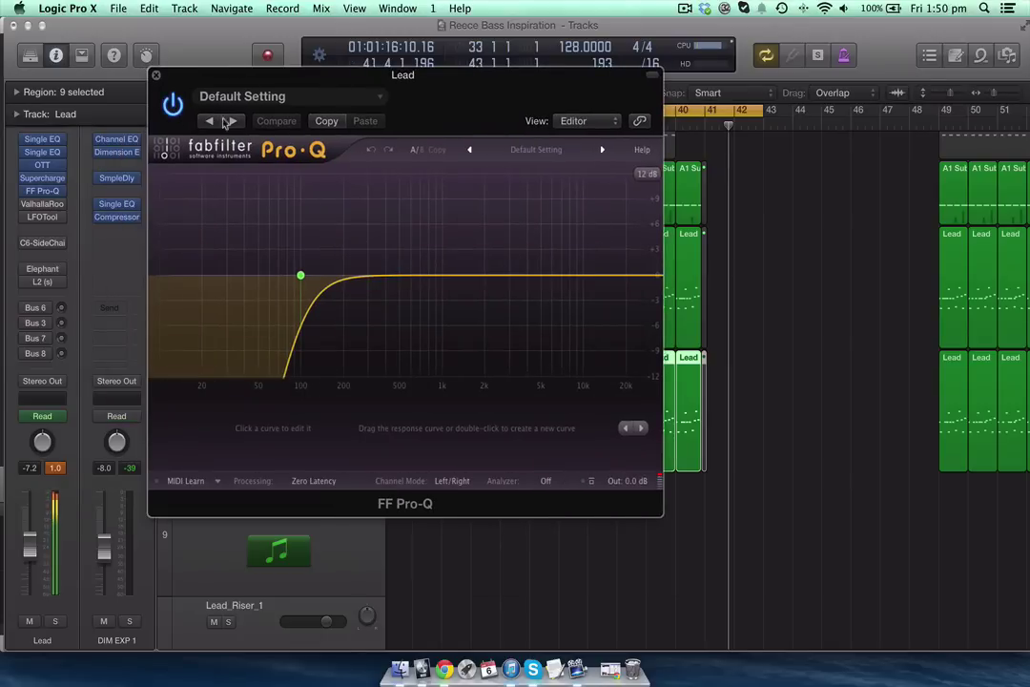
click(300, 276)
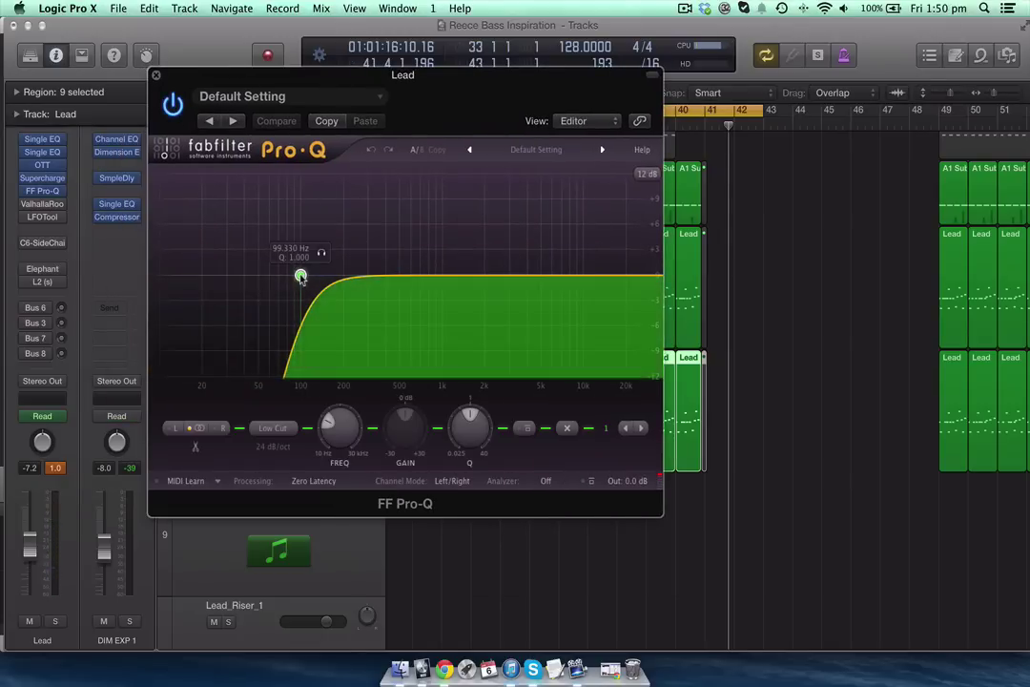
key(super+w)
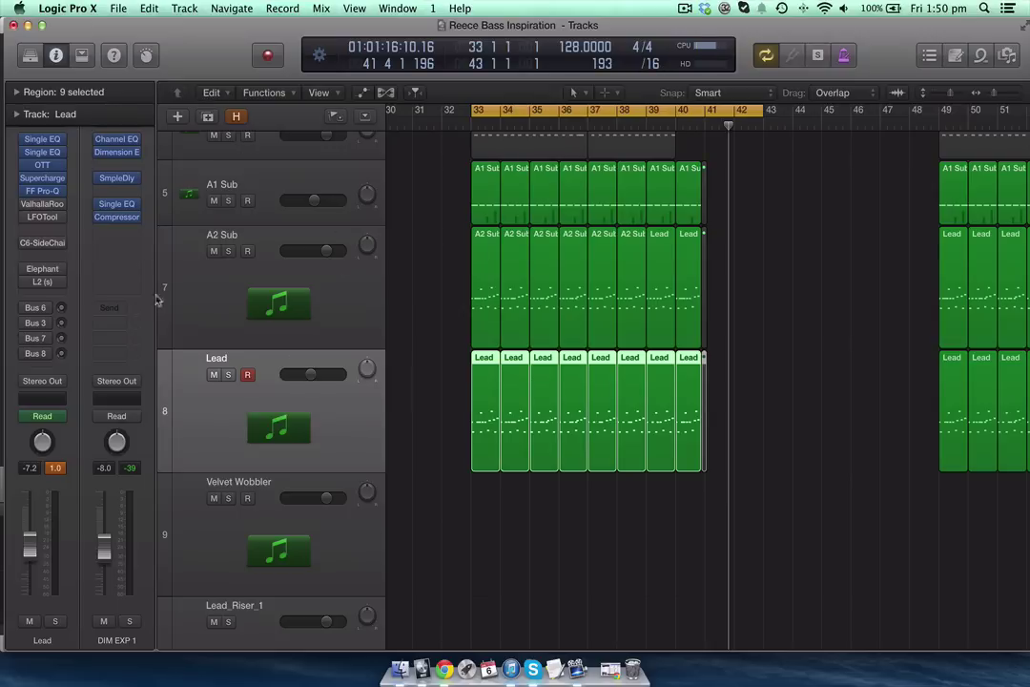
Step: Enable the ValhallaRoom reverb on the Lead track, keeping its reverb mode on Large Room
mouse_move(46, 204)
click(44, 204)
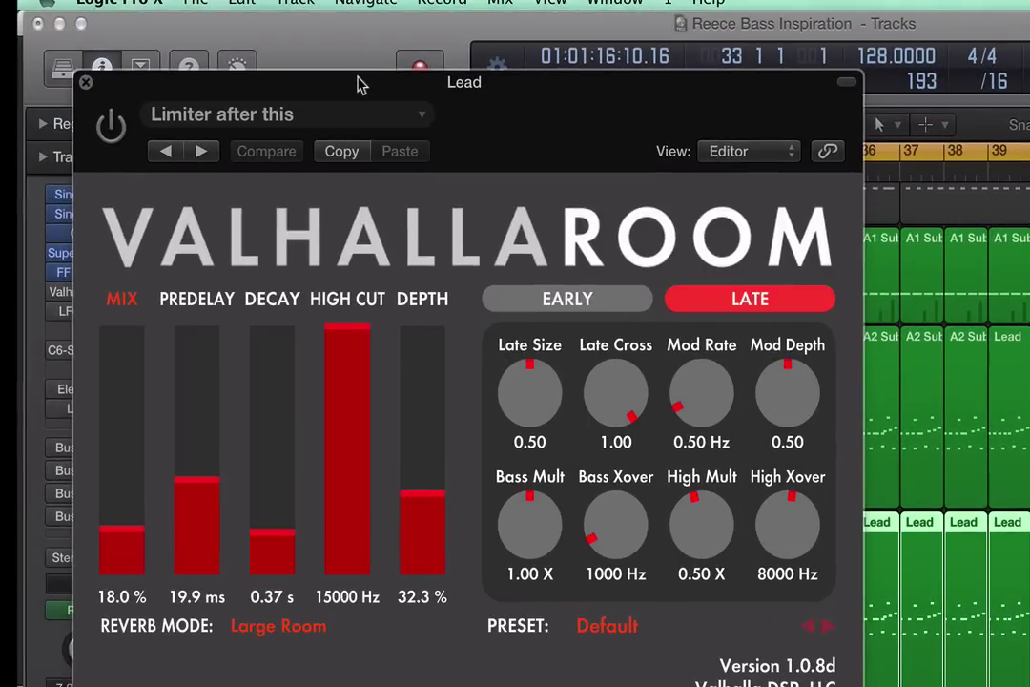
click(112, 126)
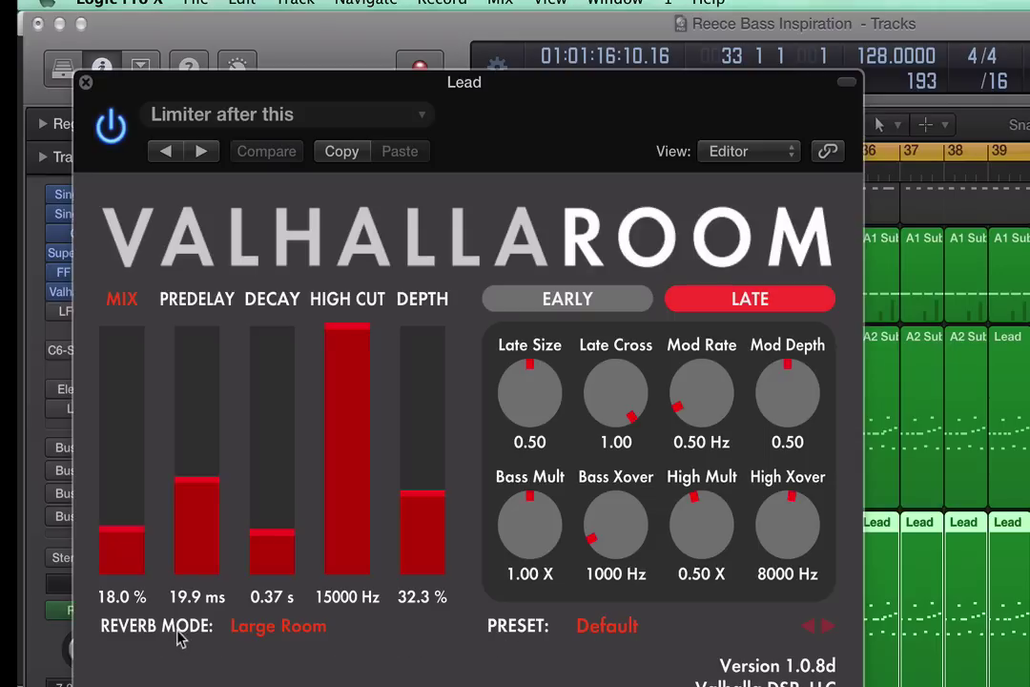
click(278, 637)
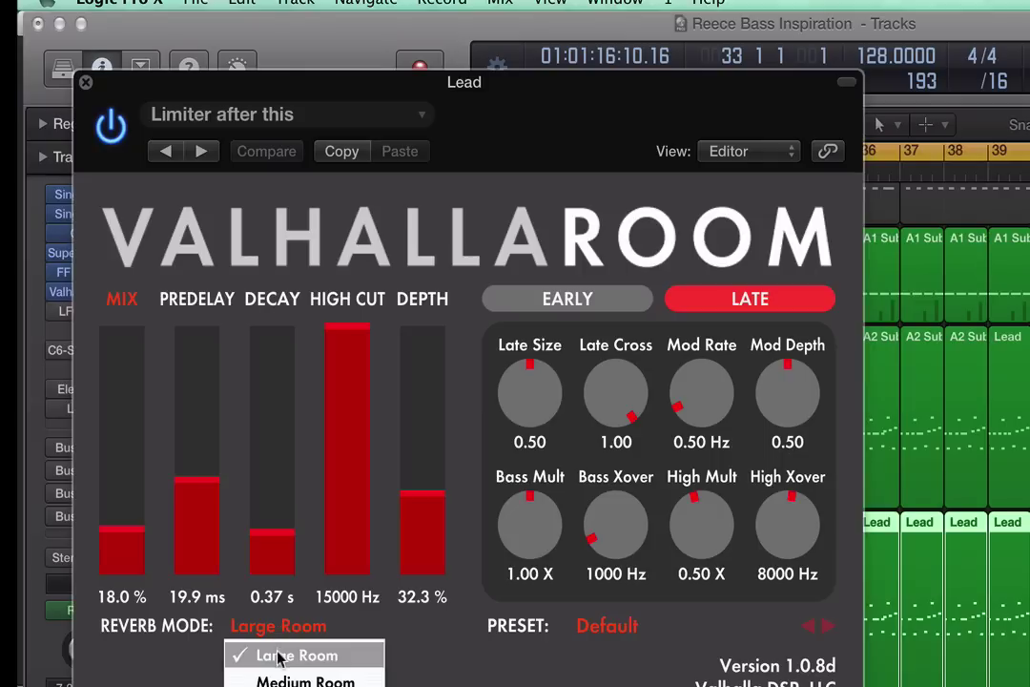
click(254, 654)
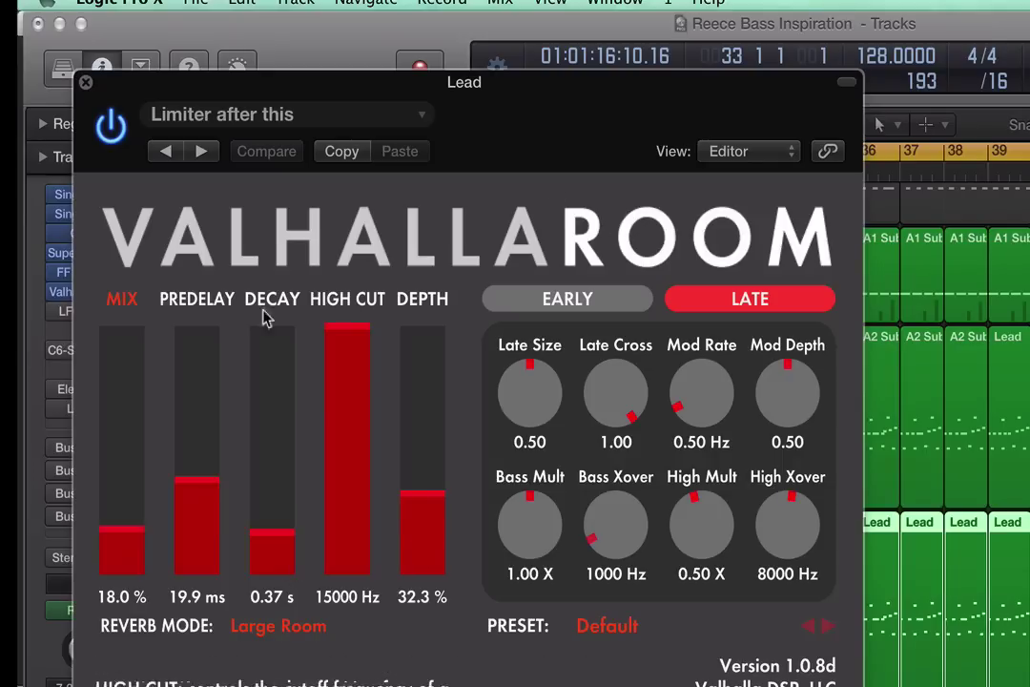
click(86, 85)
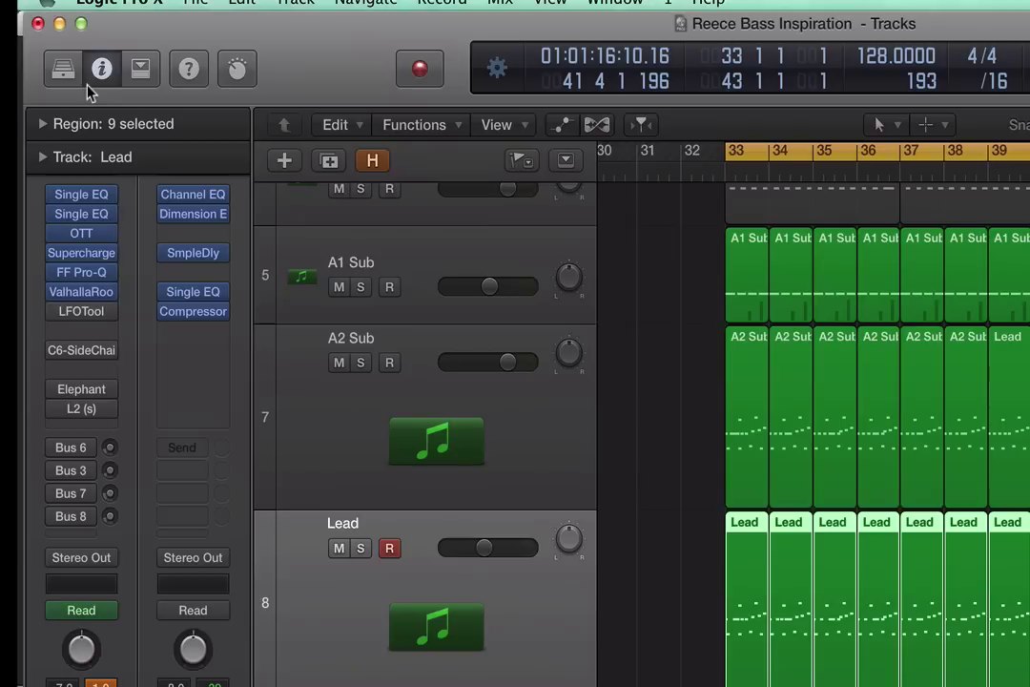
Step: Enable LFOTool and the C6-SideChain multiband compressor on the Lead track, toggling the C6 bypass to compare the sound
click(78, 310)
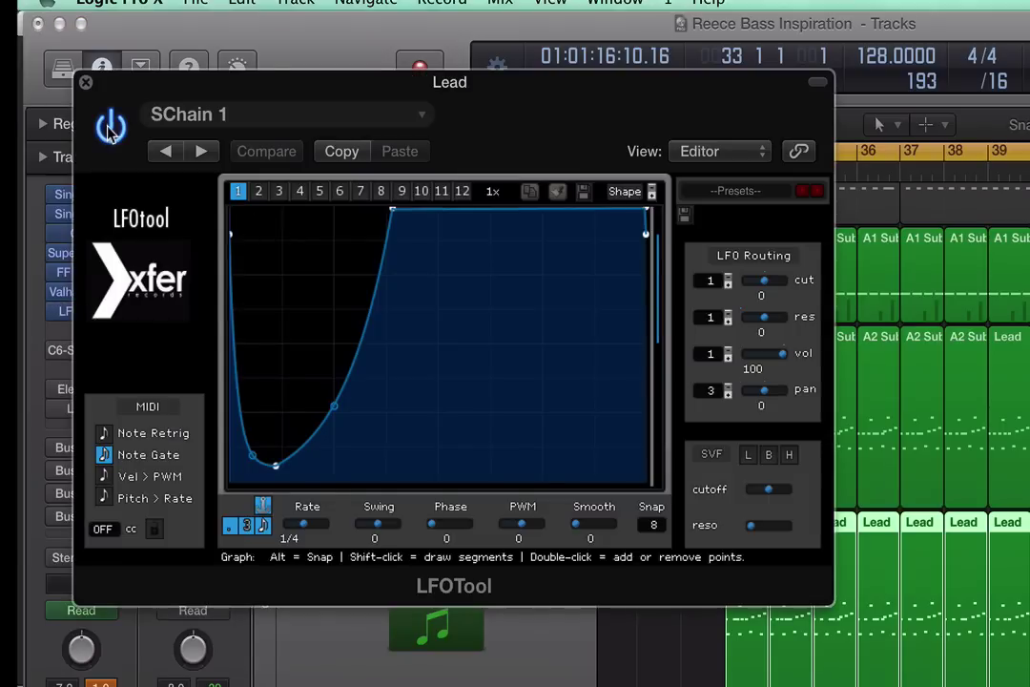
click(85, 83)
click(84, 353)
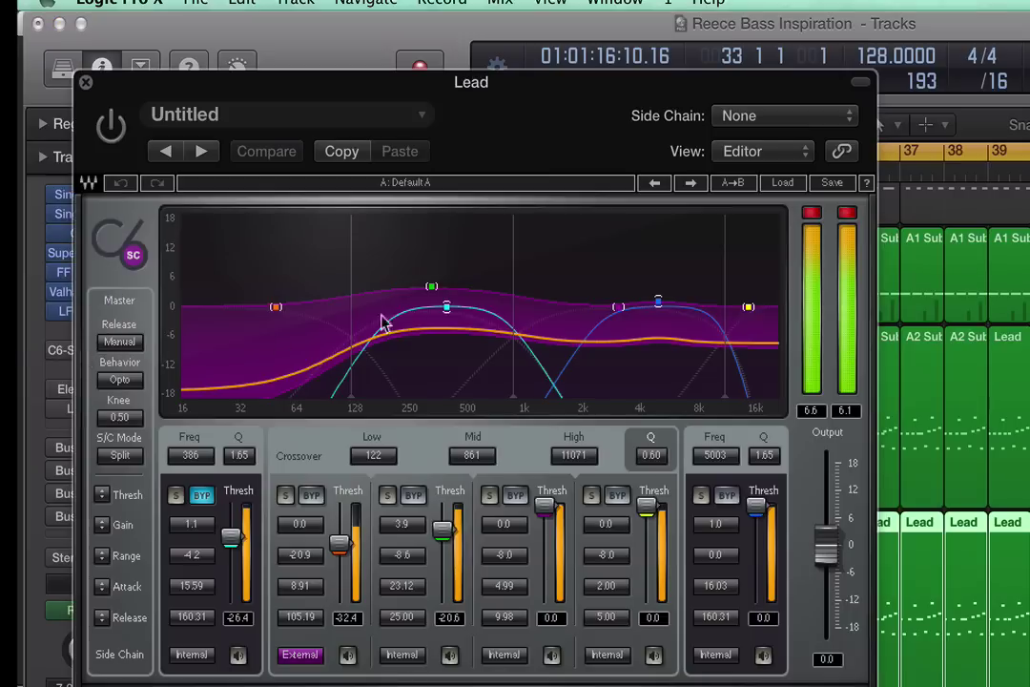
click(111, 132)
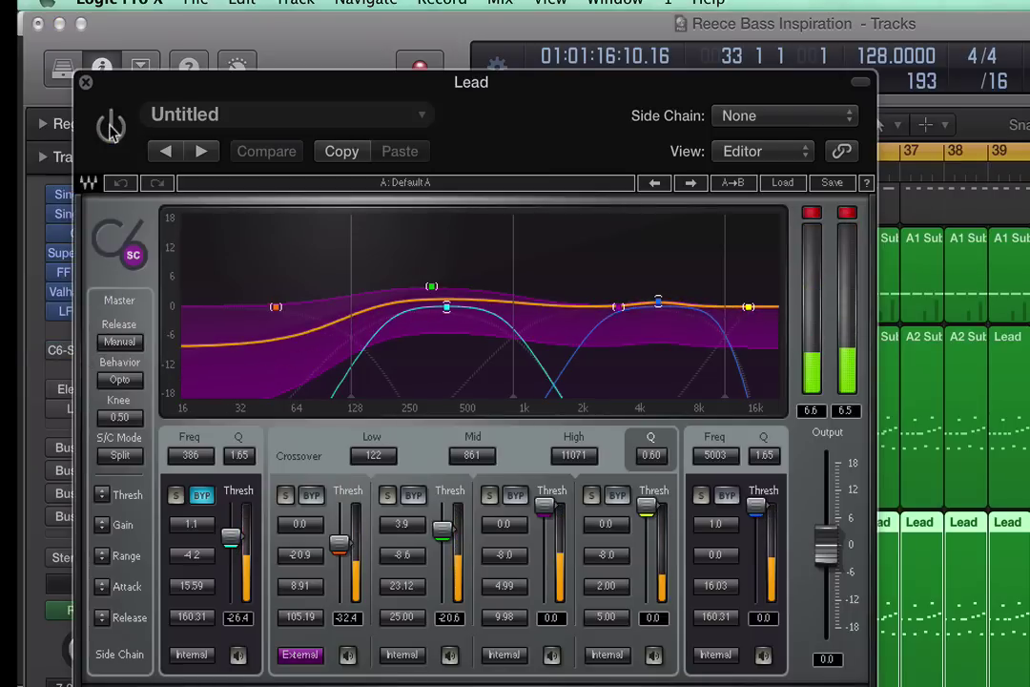
click(112, 131)
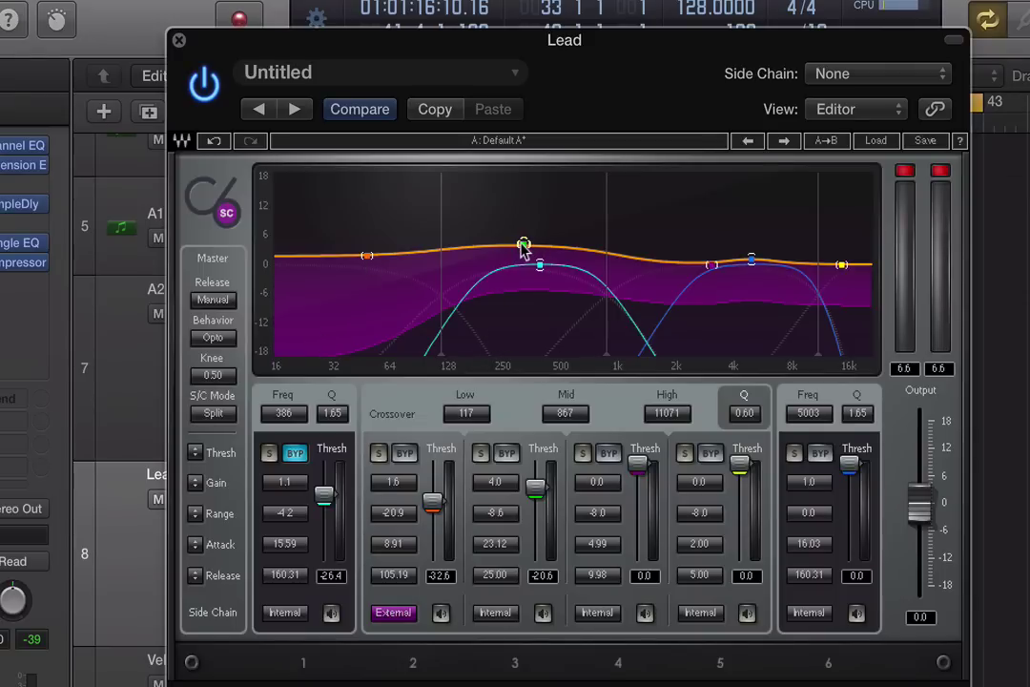
Step: Set the gain of the C6 compressor's third band to 3.6 and close the plug-in
mouse_move(501, 483)
mouse_down()
mouse_move(501, 493)
mouse_move(502, 482)
mouse_up()
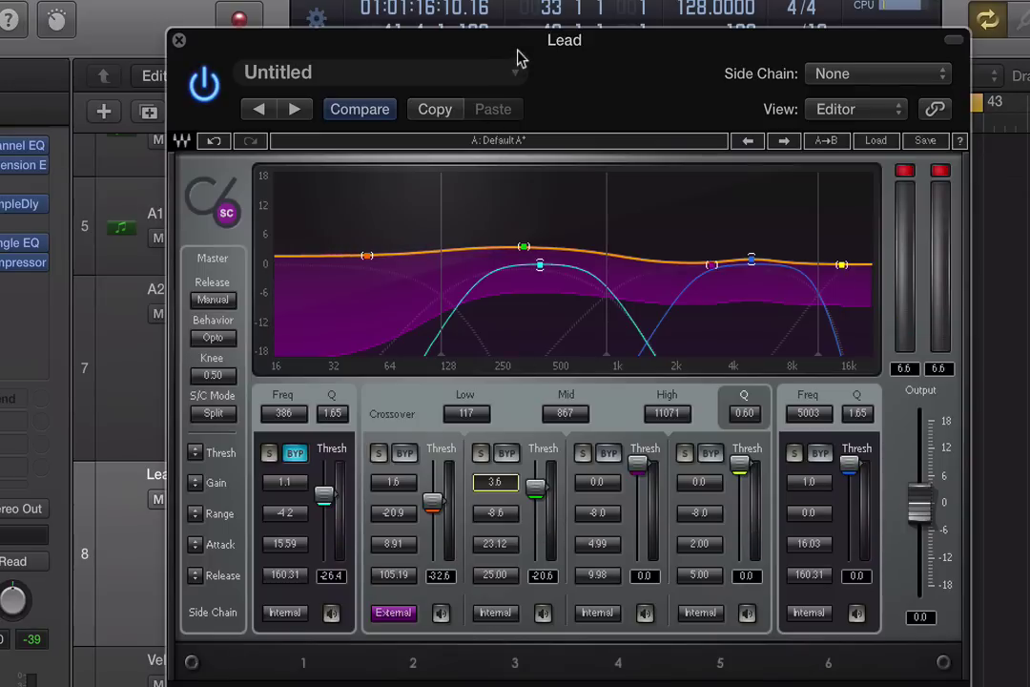
drag(515, 43, 481, 64)
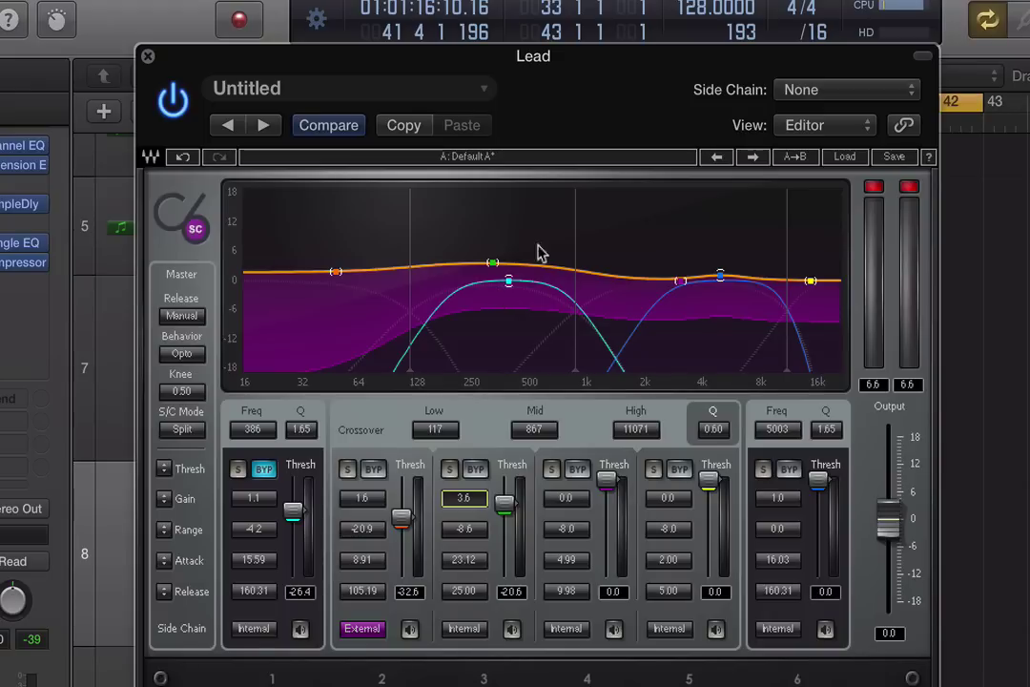
click(149, 59)
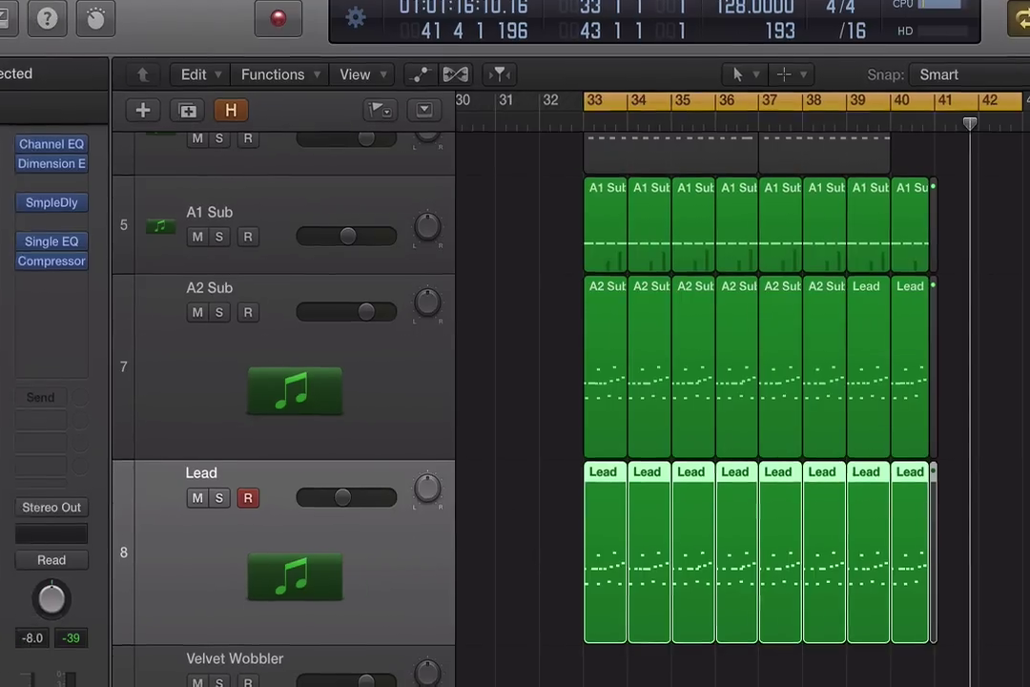
Step: Enable the Elephant limiter on the Lead track and compare the sound with it on and off during playback
click(151, 341)
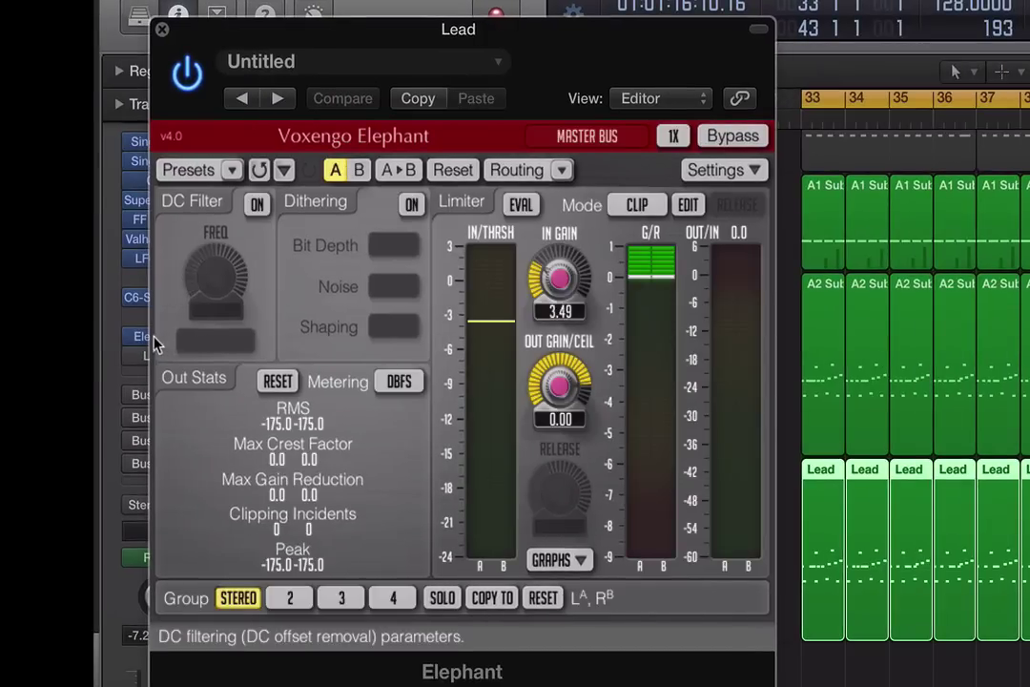
key(space)
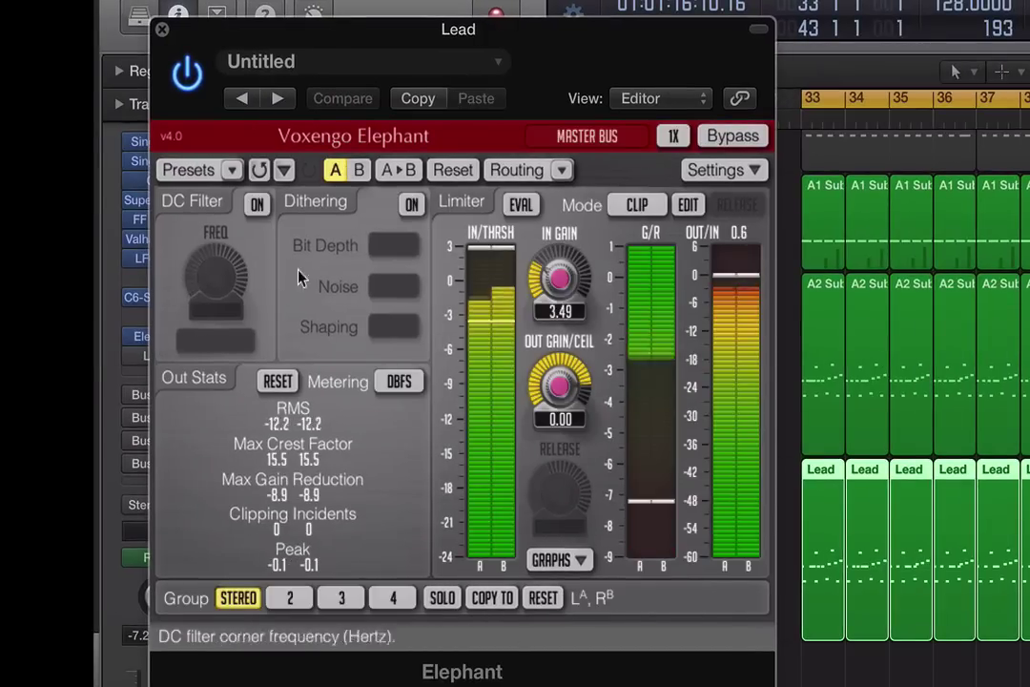
key(space)
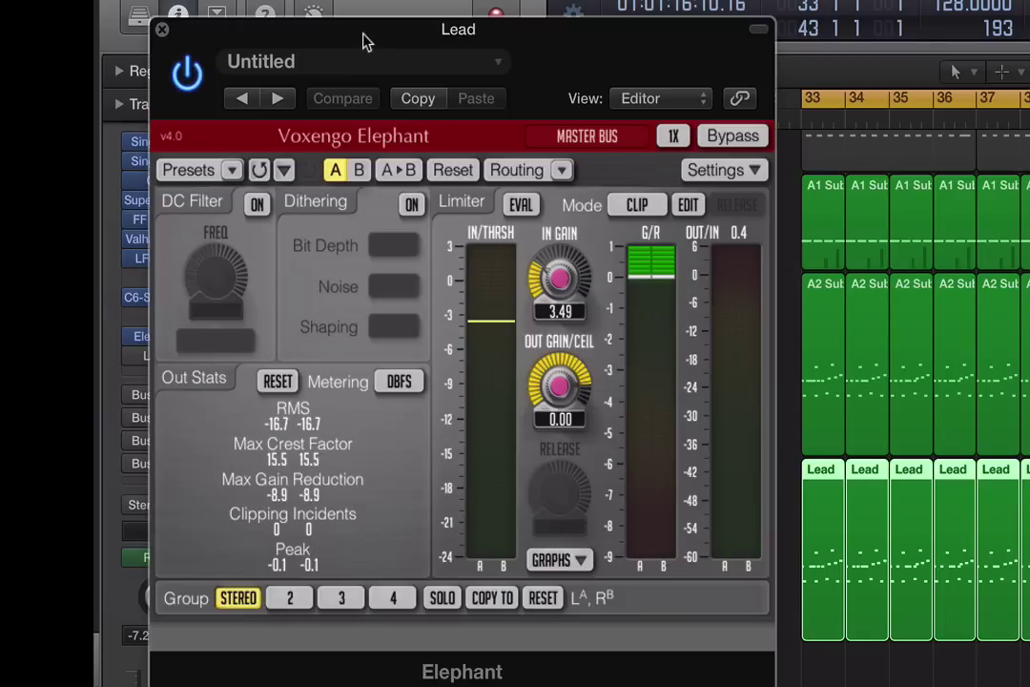
key(space)
click(189, 76)
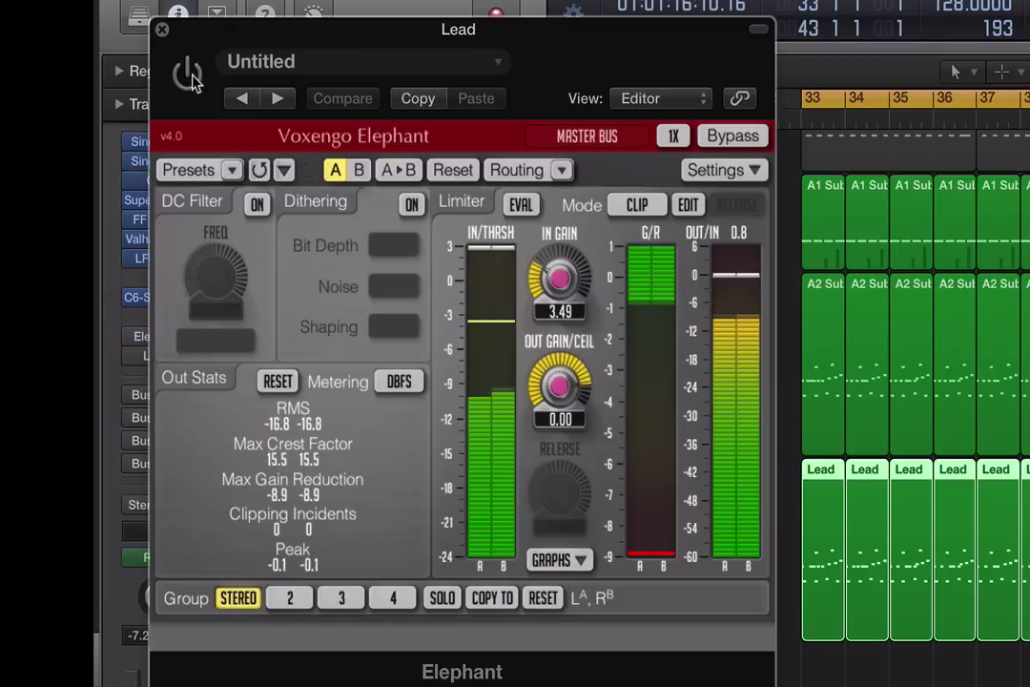
click(189, 76)
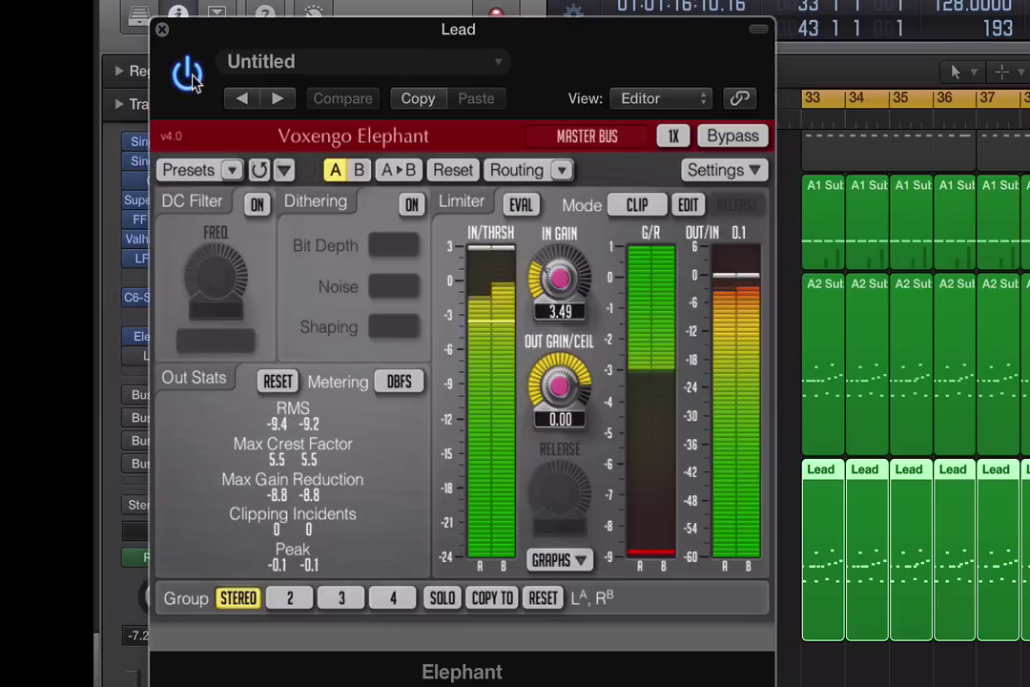
click(163, 33)
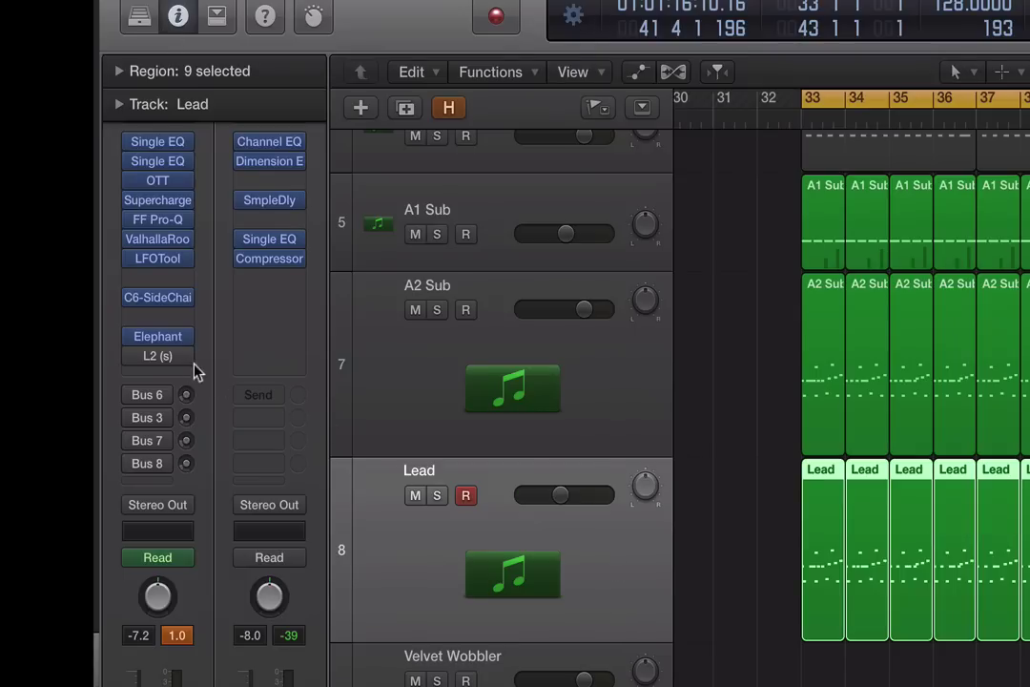
Step: Enable the L2 Ultramaximizer on the Lead track, toggling its bypass to compare the sound
click(158, 356)
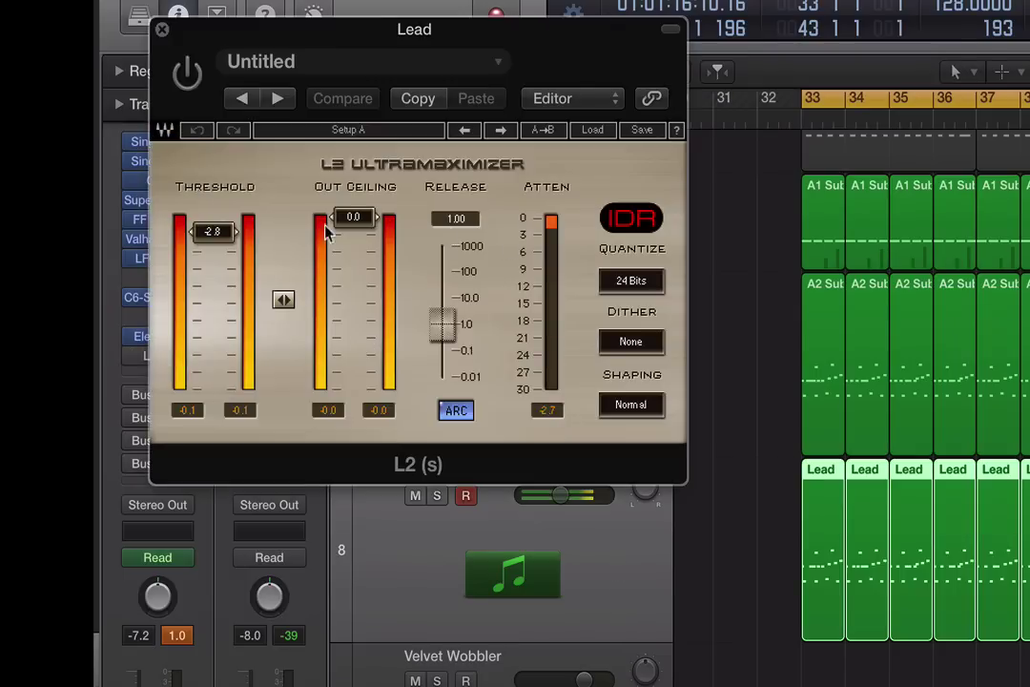
click(188, 82)
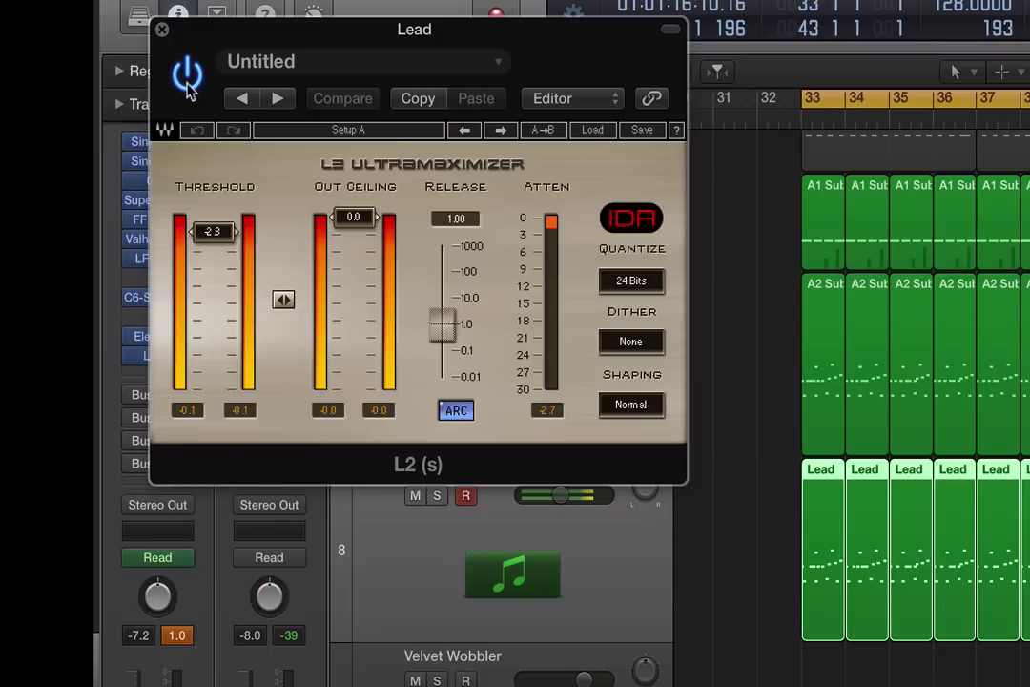
click(188, 82)
click(188, 82)
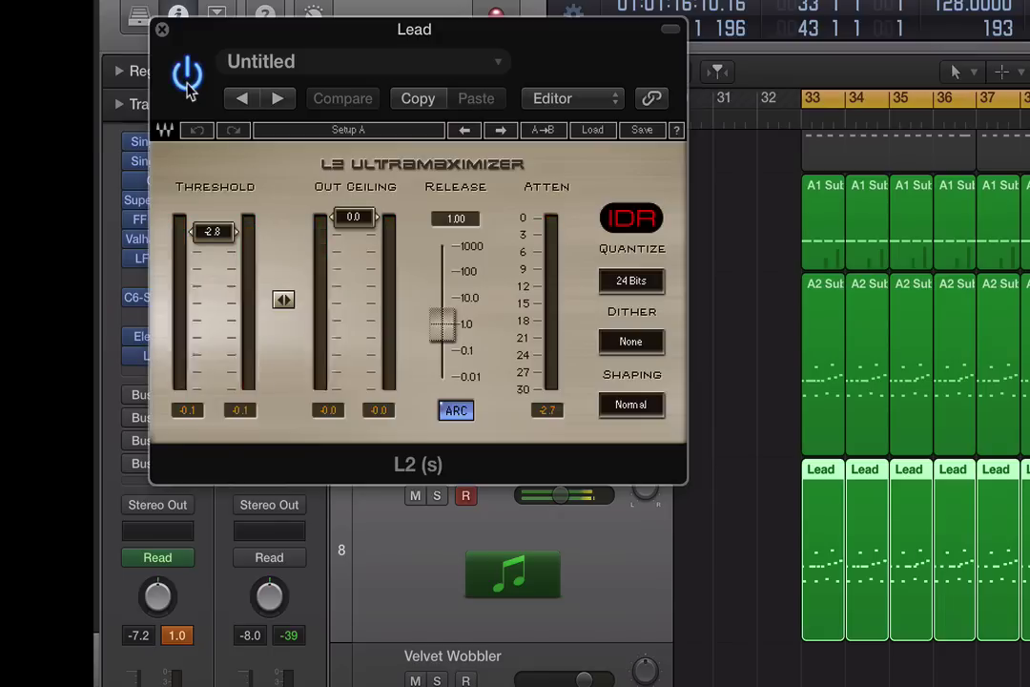
click(163, 30)
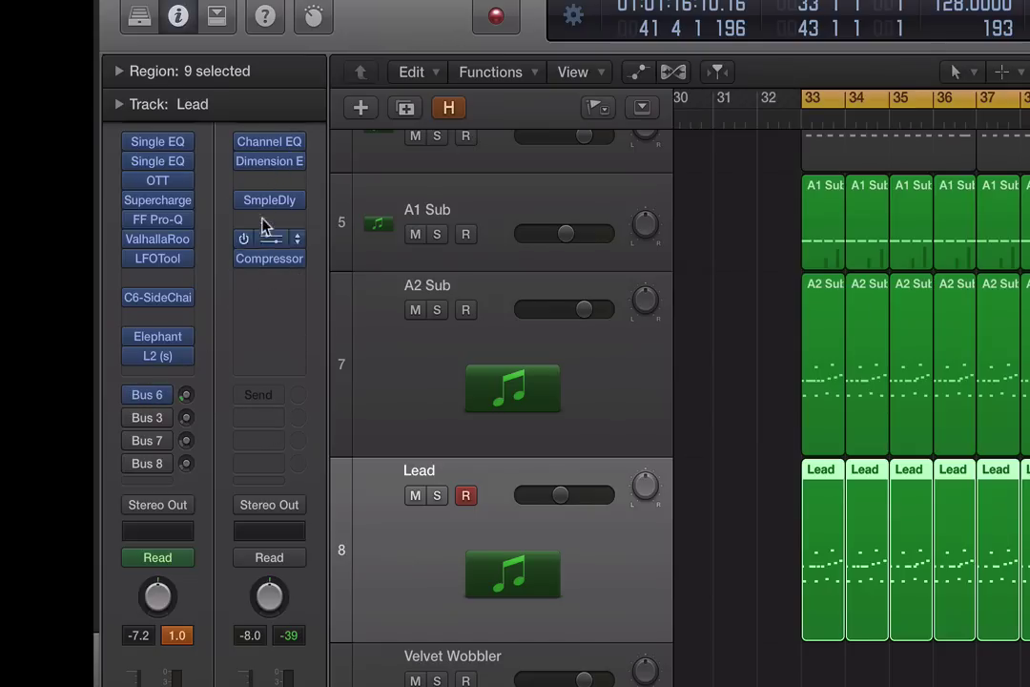
Step: Inspect the Dimension Expander and the side-chained Compressor on the Bus 6 aux channel, closing each plug-in
click(268, 162)
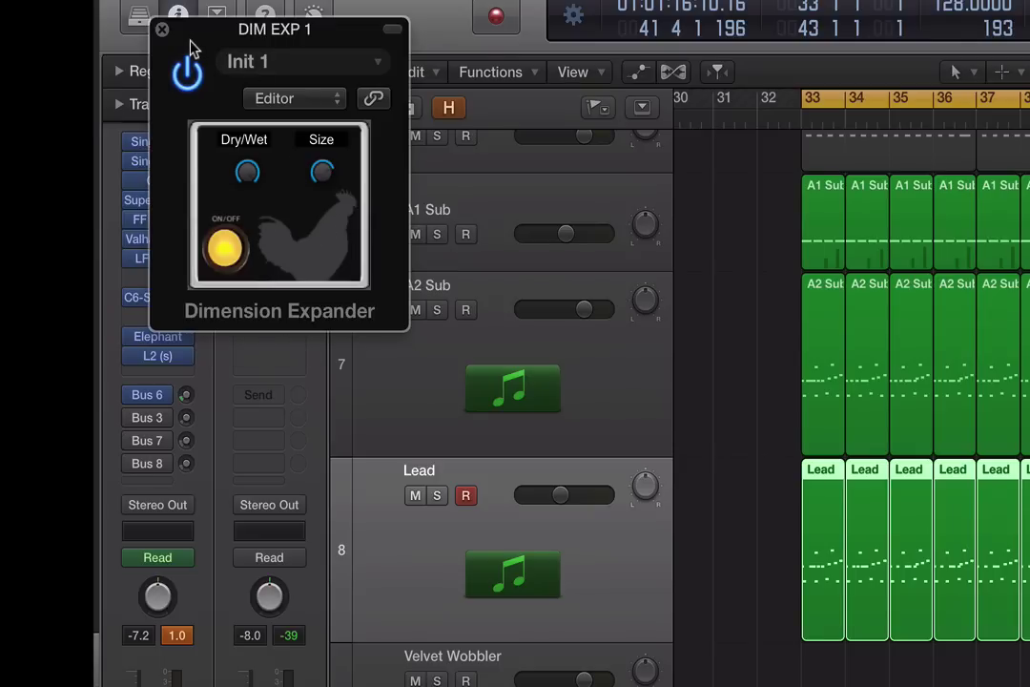
click(161, 33)
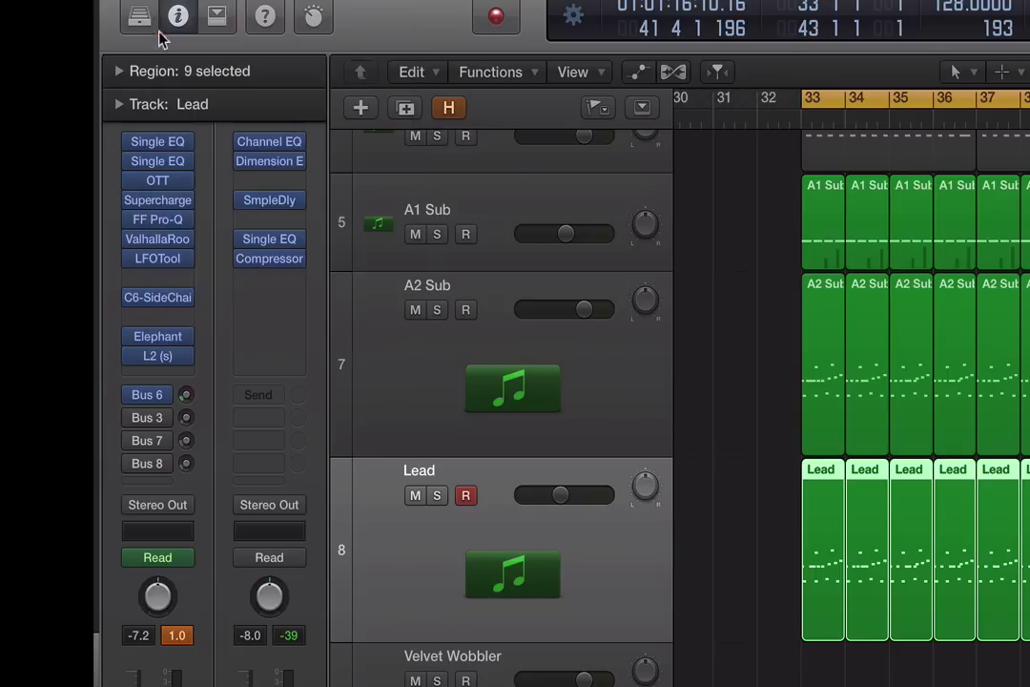
click(131, 396)
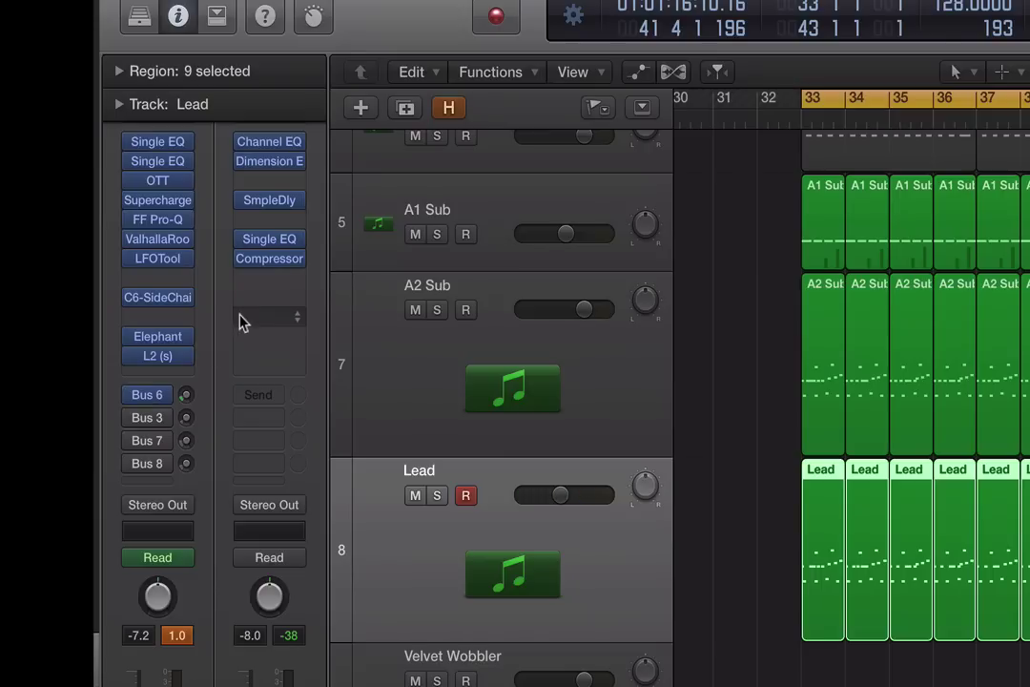
click(269, 259)
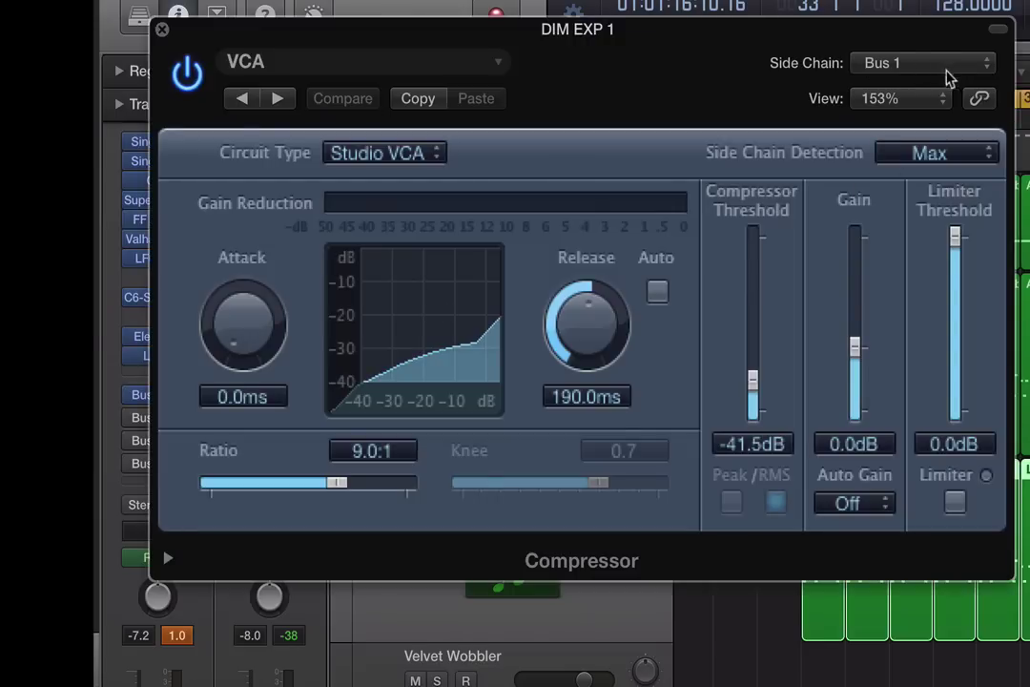
click(163, 30)
mouse_move(271, 169)
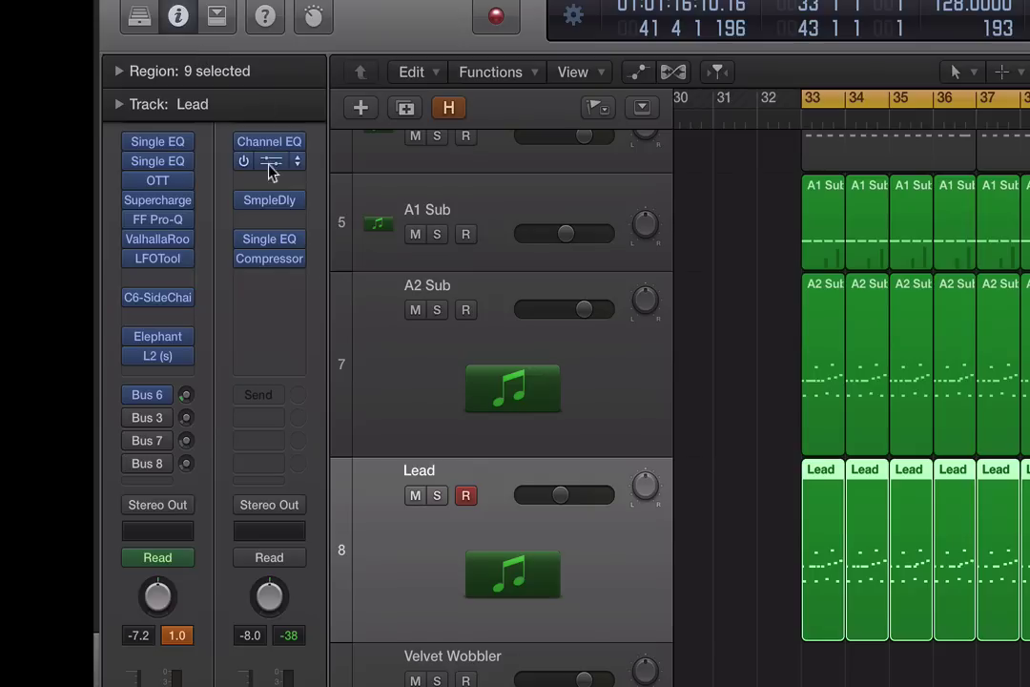
Step: Enable the Bus 3 send on the Lead track and check the ValhallaRoom small-ambience reverb on its aux
click(150, 420)
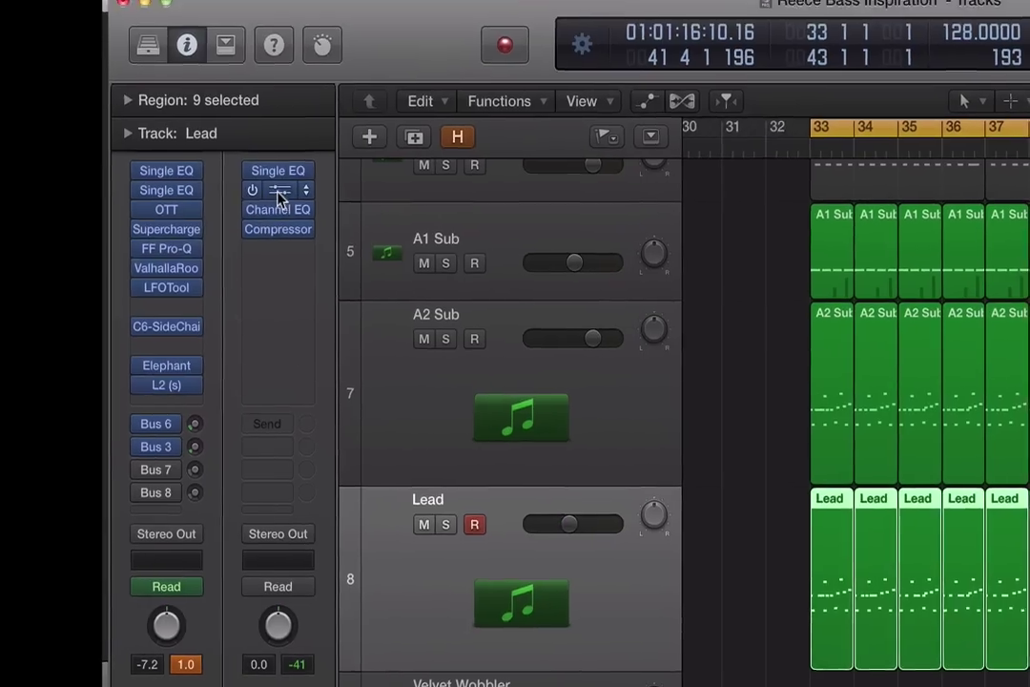
click(269, 160)
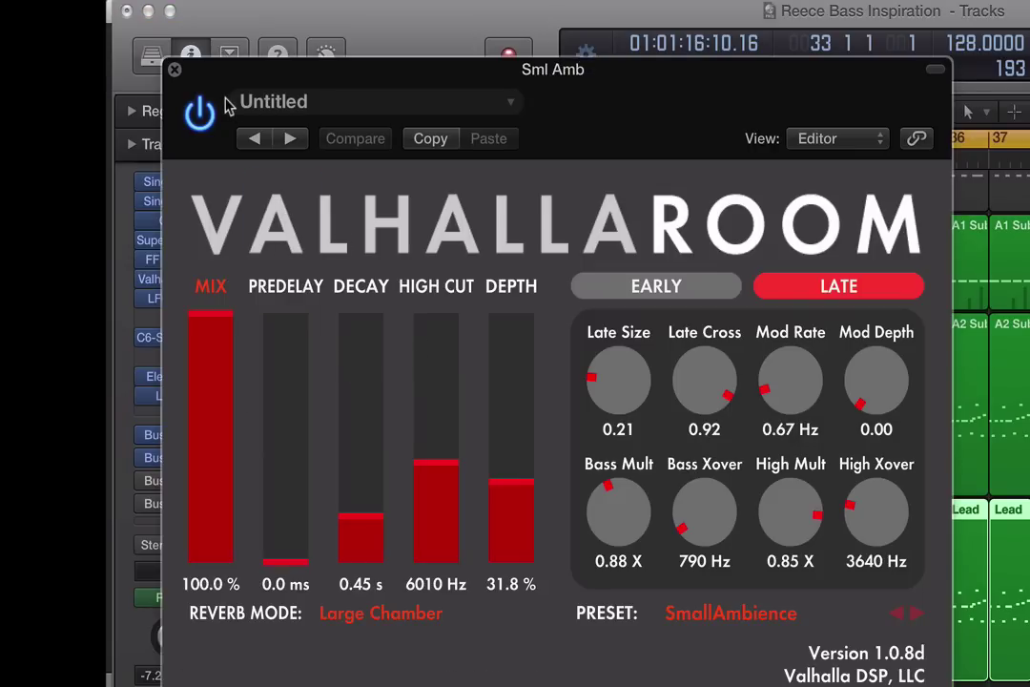
click(175, 70)
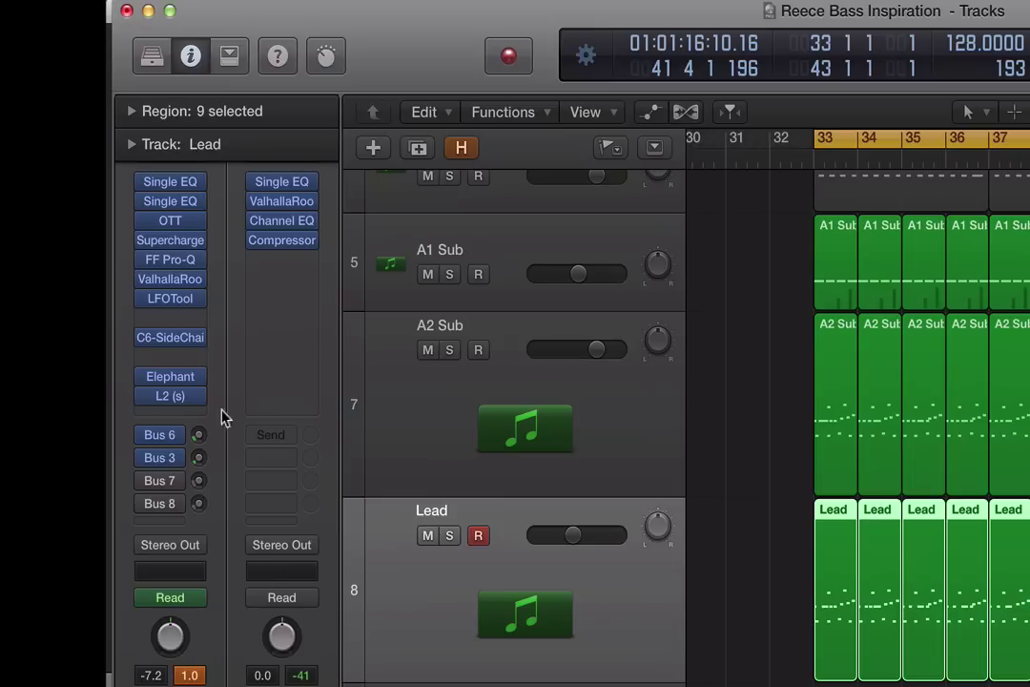
Step: Enable the Bus 7 send on the Lead track and review its aux's Channel EQ and Aphex Vintage Exciter
click(160, 487)
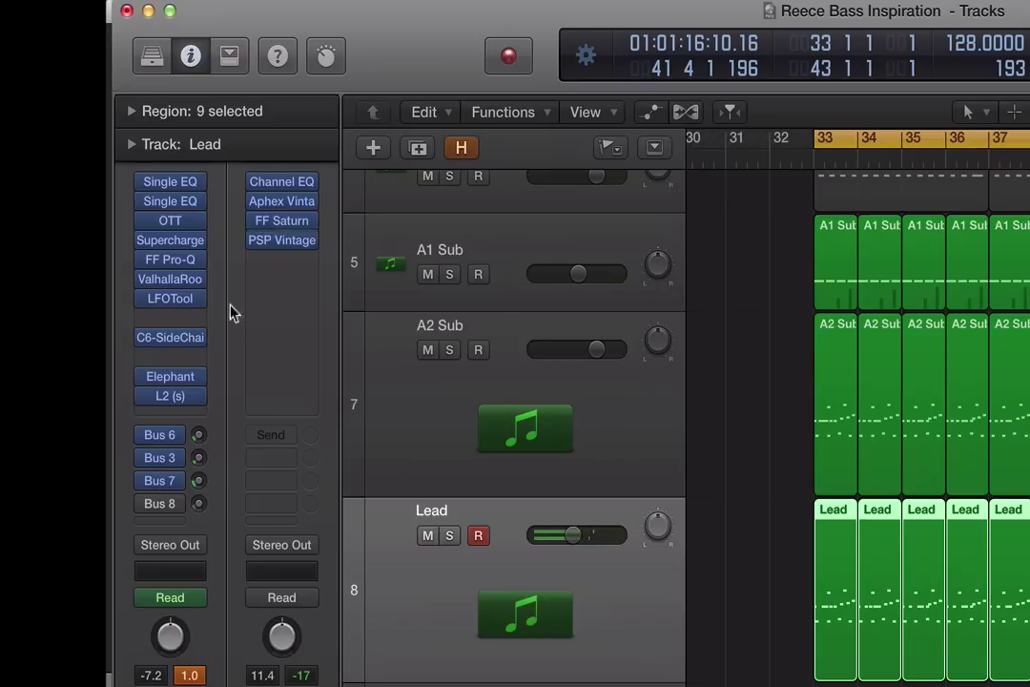
click(280, 183)
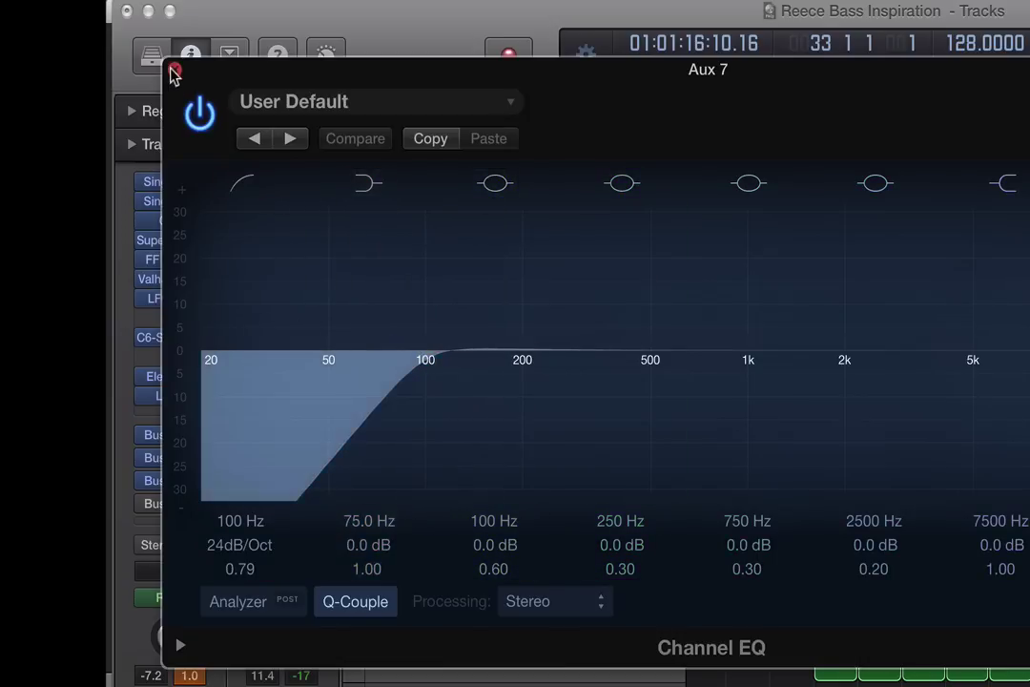
click(175, 70)
click(278, 202)
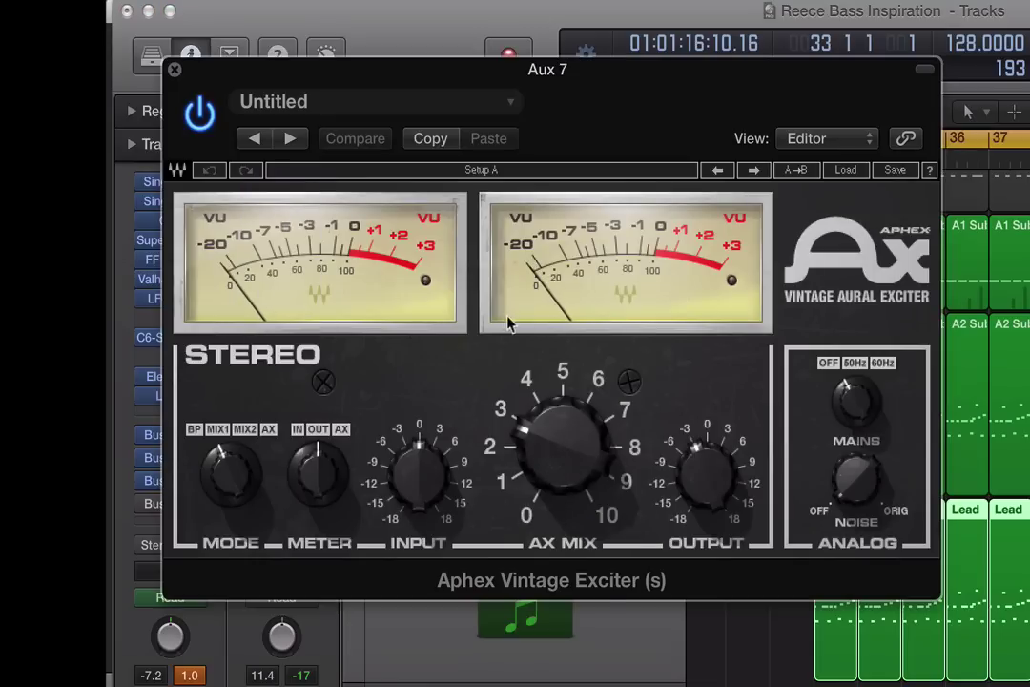
click(174, 68)
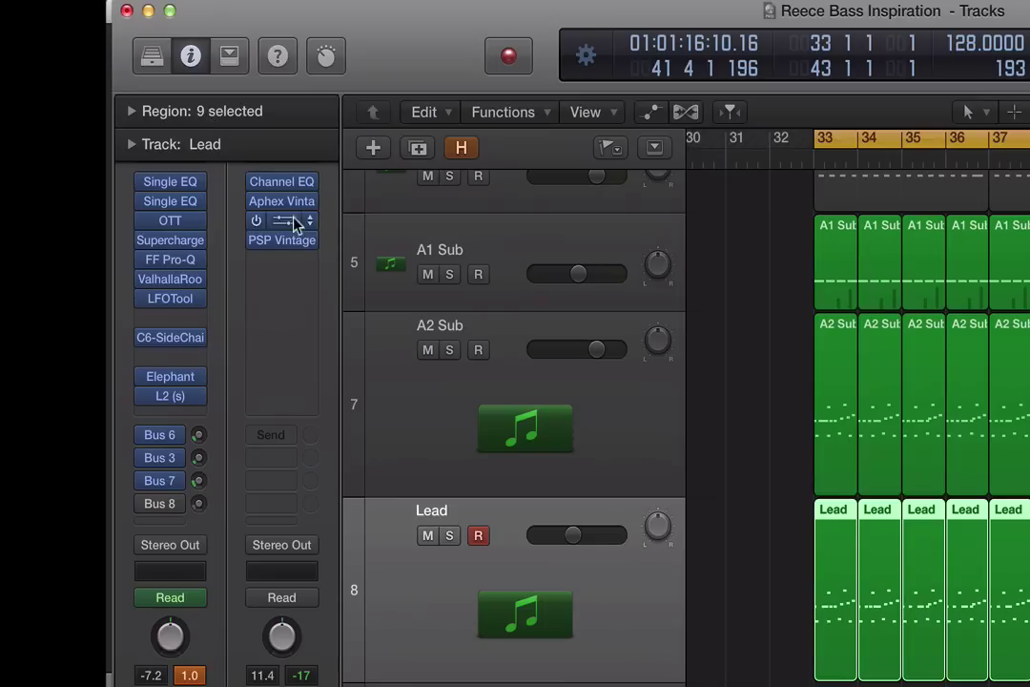
Step: Examine FF Saturn's Basic Saturator preset within the Saturation category and the PSP VintageWarmer2 settings on the Bus 7 aux
click(284, 224)
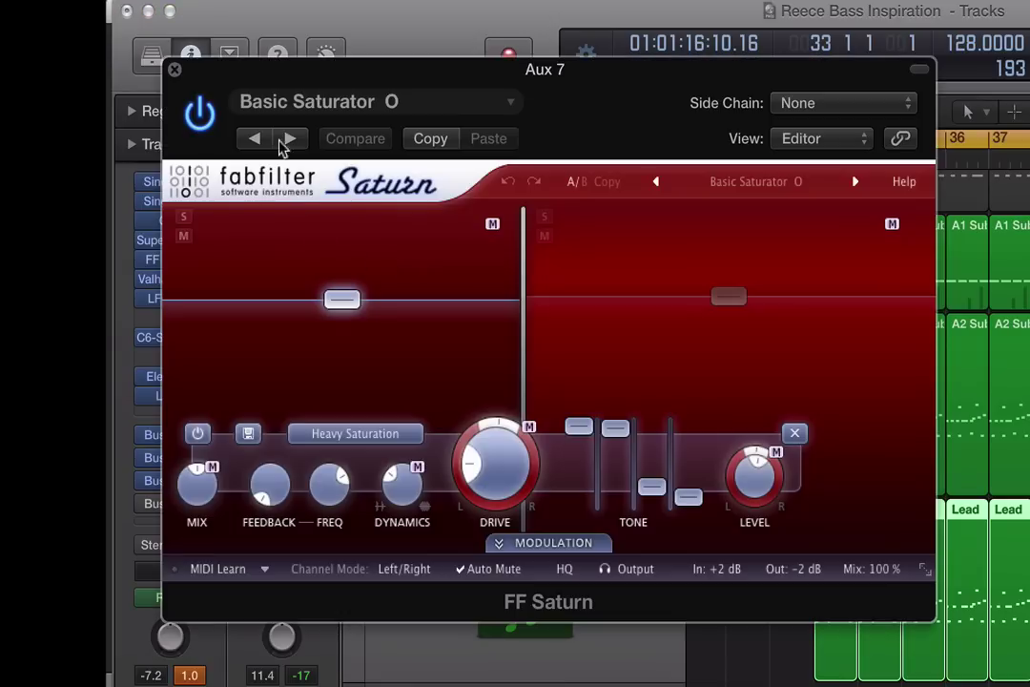
click(769, 189)
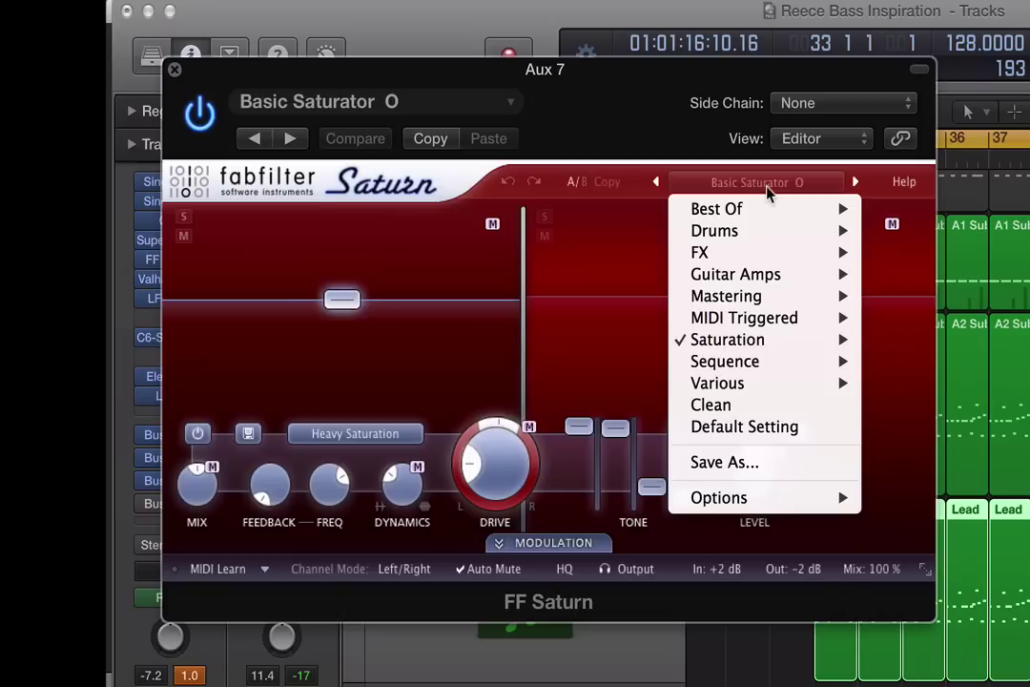
mouse_move(770, 341)
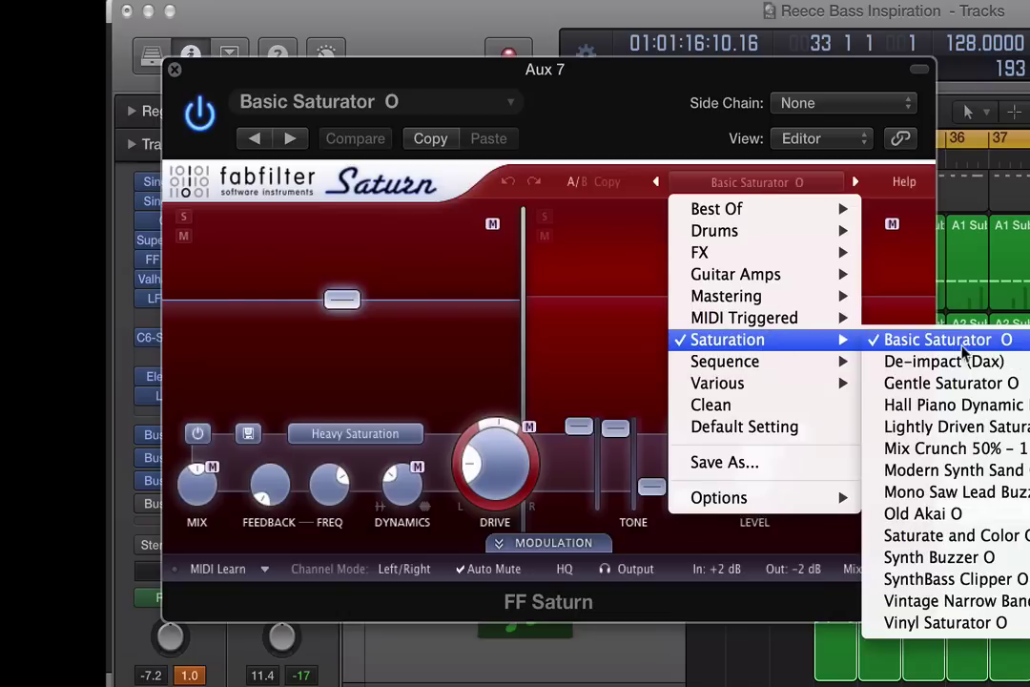
click(175, 76)
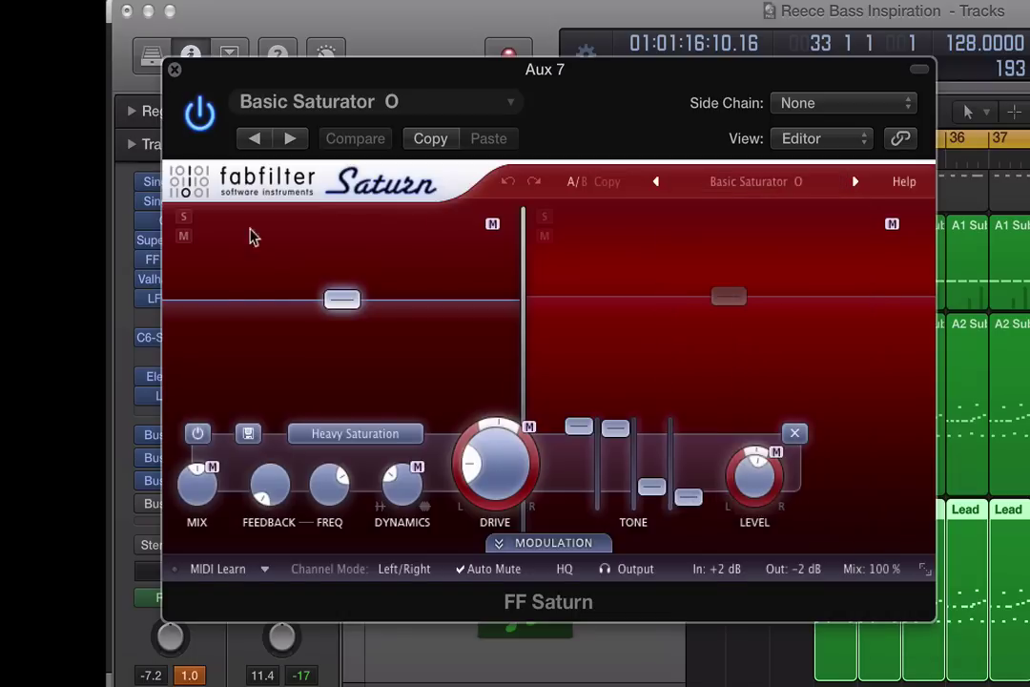
click(174, 71)
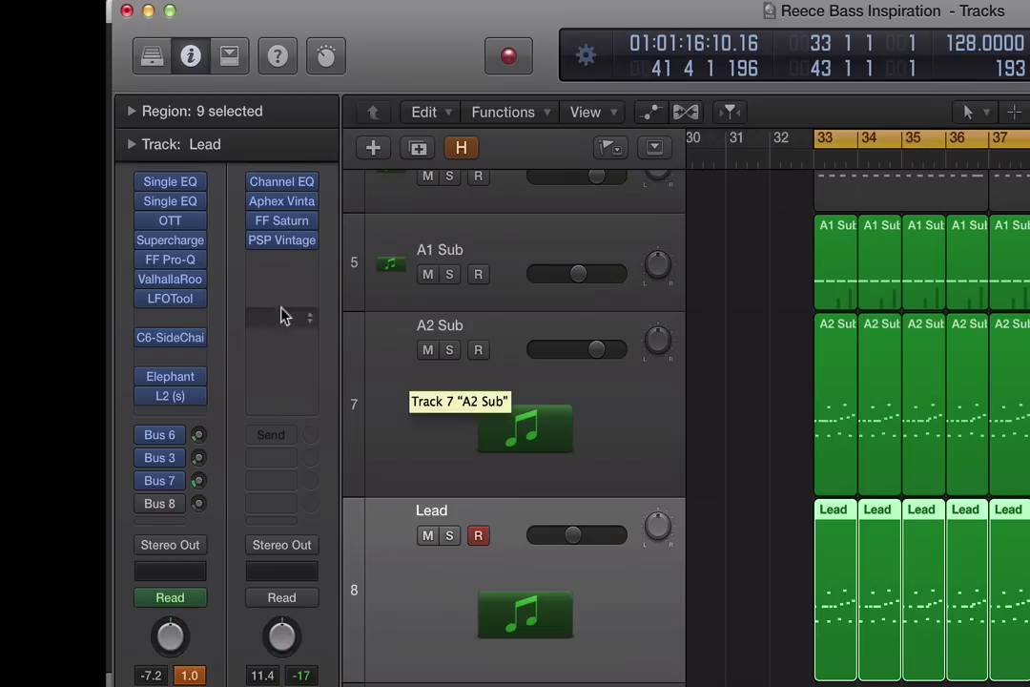
click(283, 244)
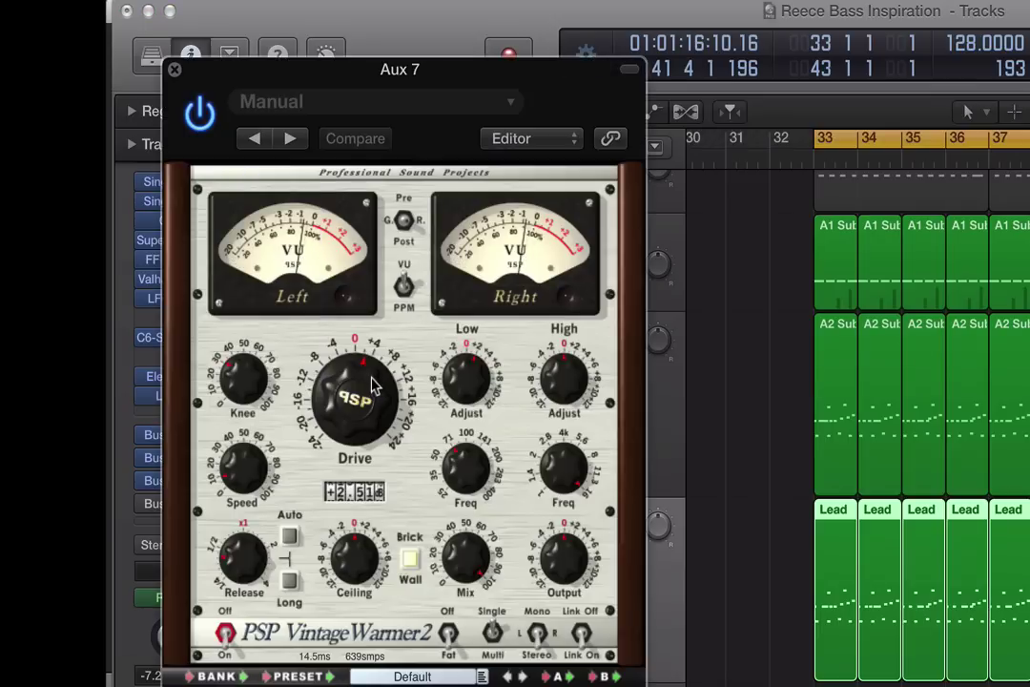
click(175, 70)
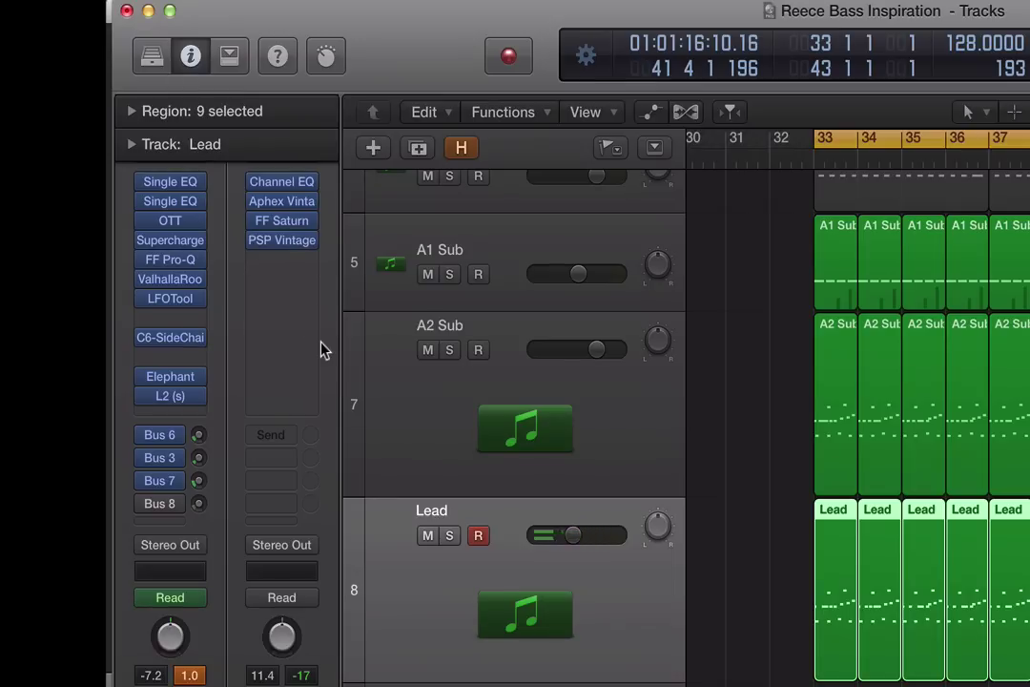
Step: Enable the Bus 8 send on the Lead track and check the ValhallaRoom Kingdome reverb on its aux
click(163, 506)
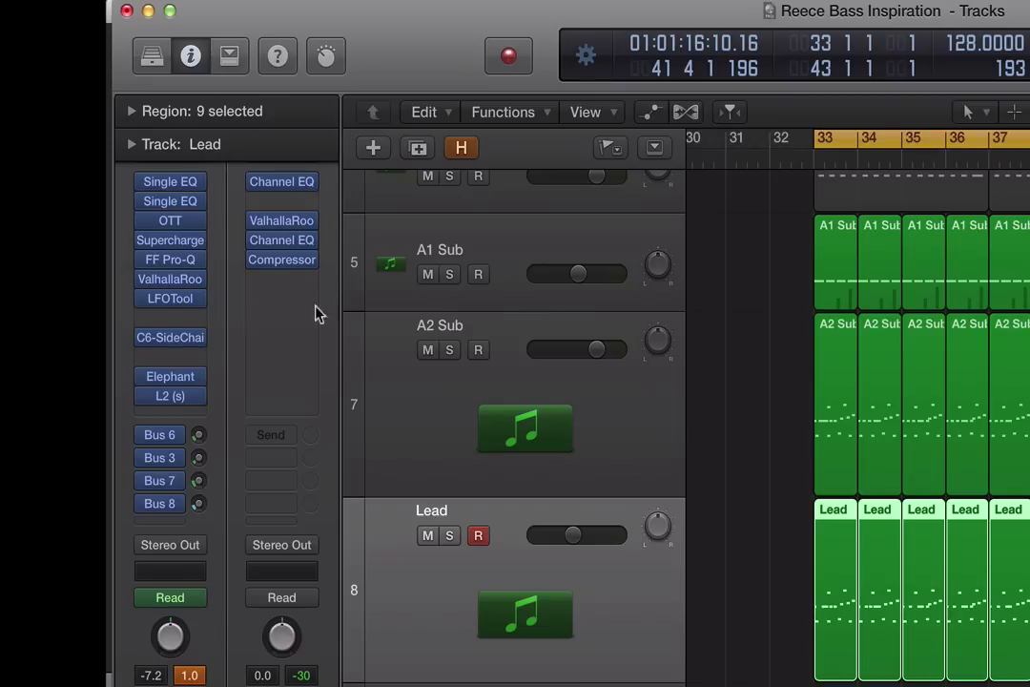
click(271, 223)
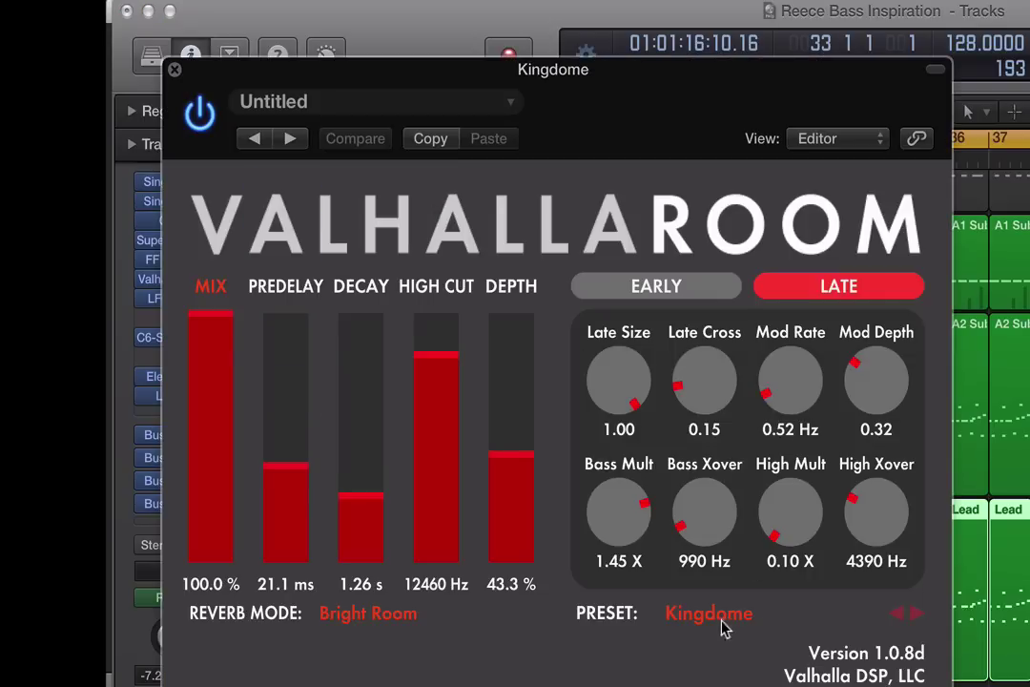
click(175, 69)
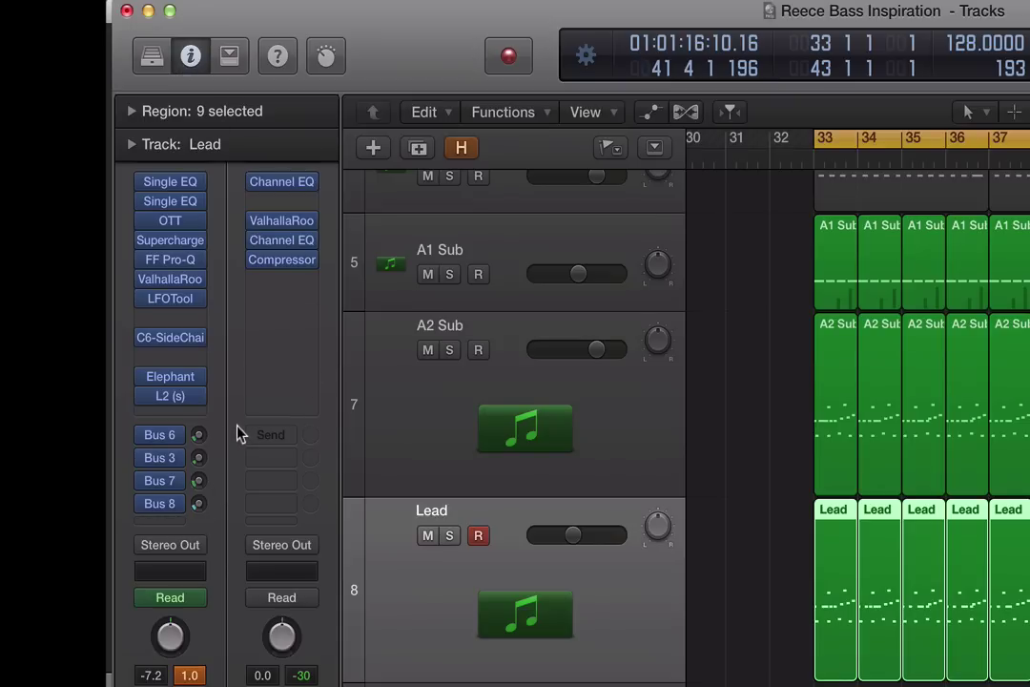
click(197, 508)
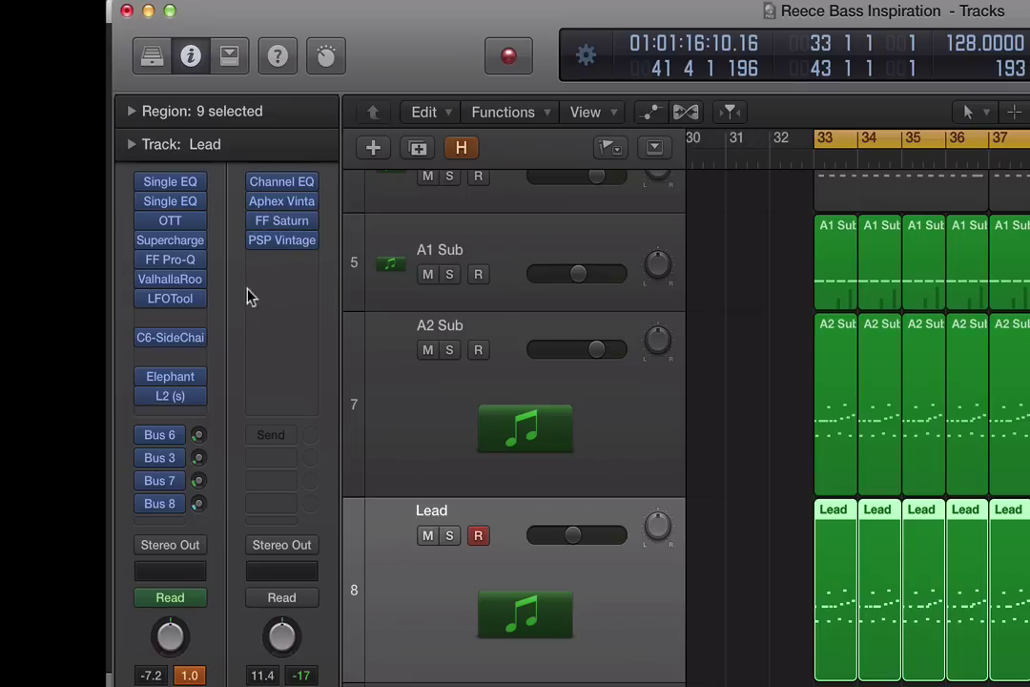
Step: Deselect all regions, then solo A2 Sub and Lead during playback, toggling the A2 Sub solo to compare the sound
key(super+shift+a)
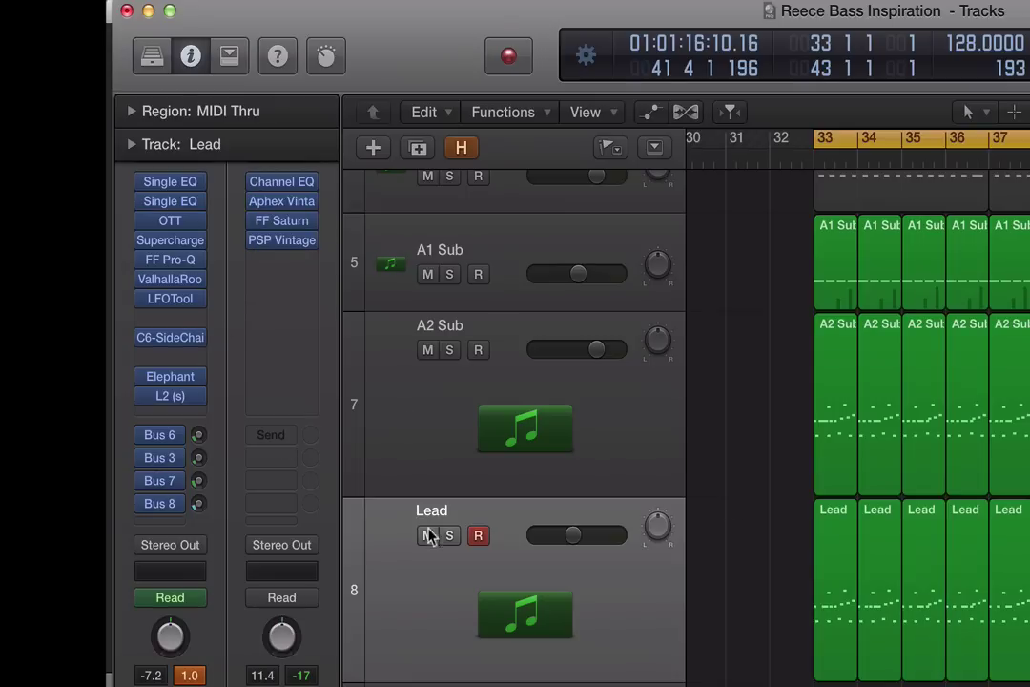
click(449, 351)
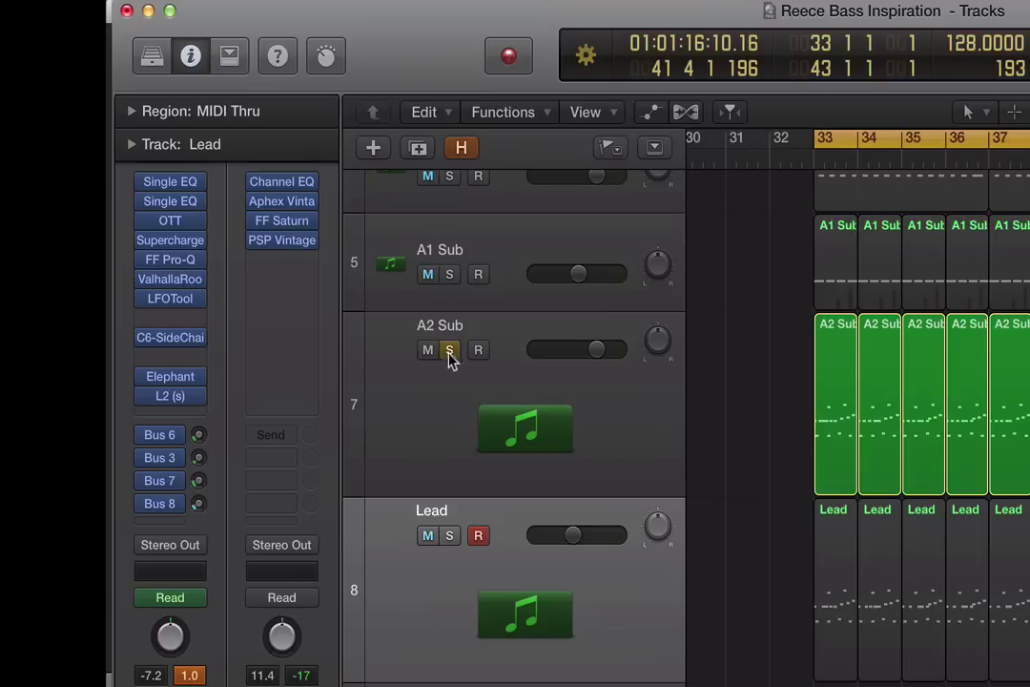
click(448, 408)
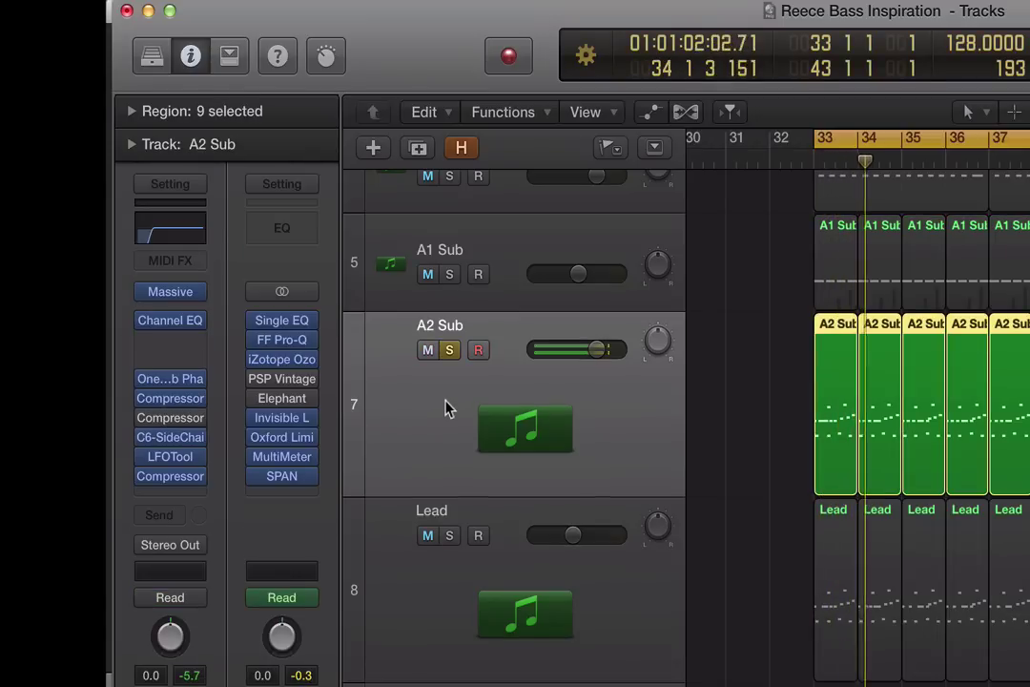
click(448, 538)
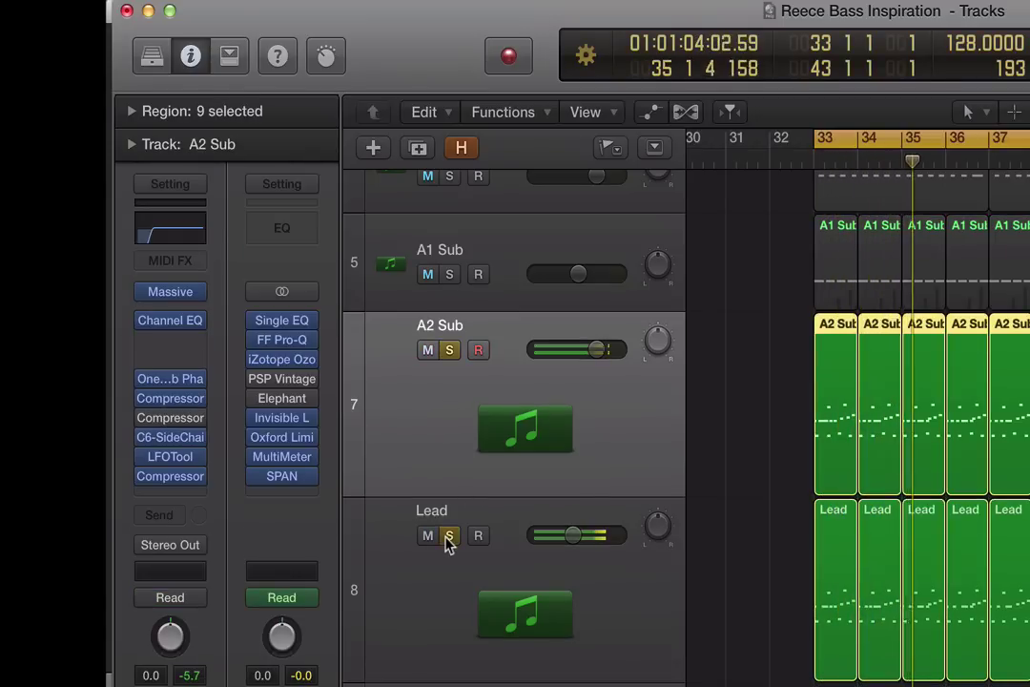
click(450, 350)
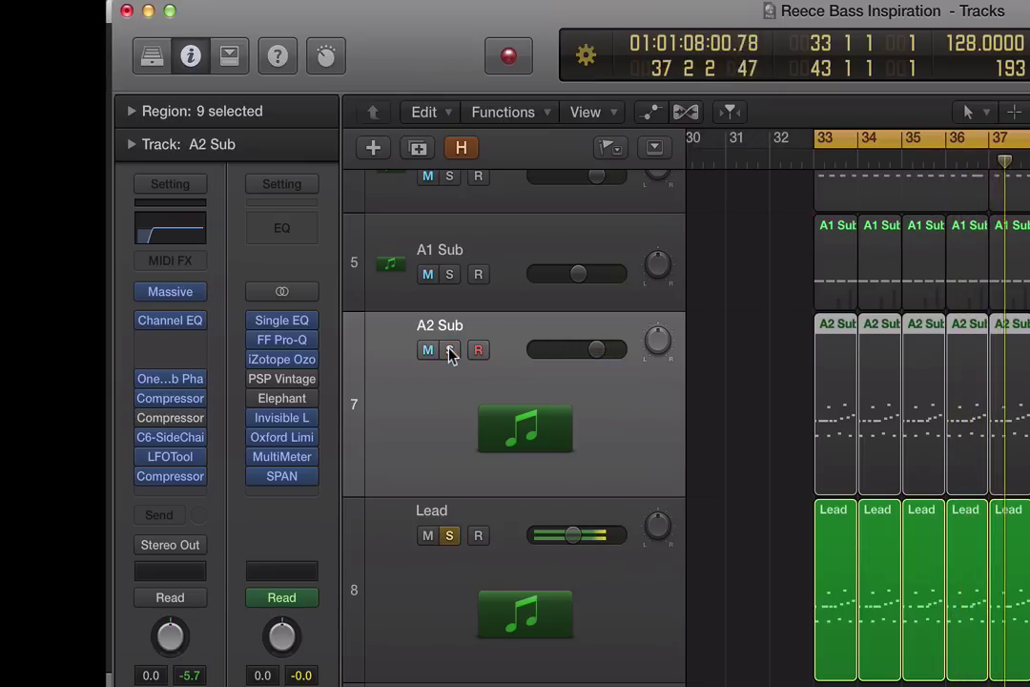
click(449, 350)
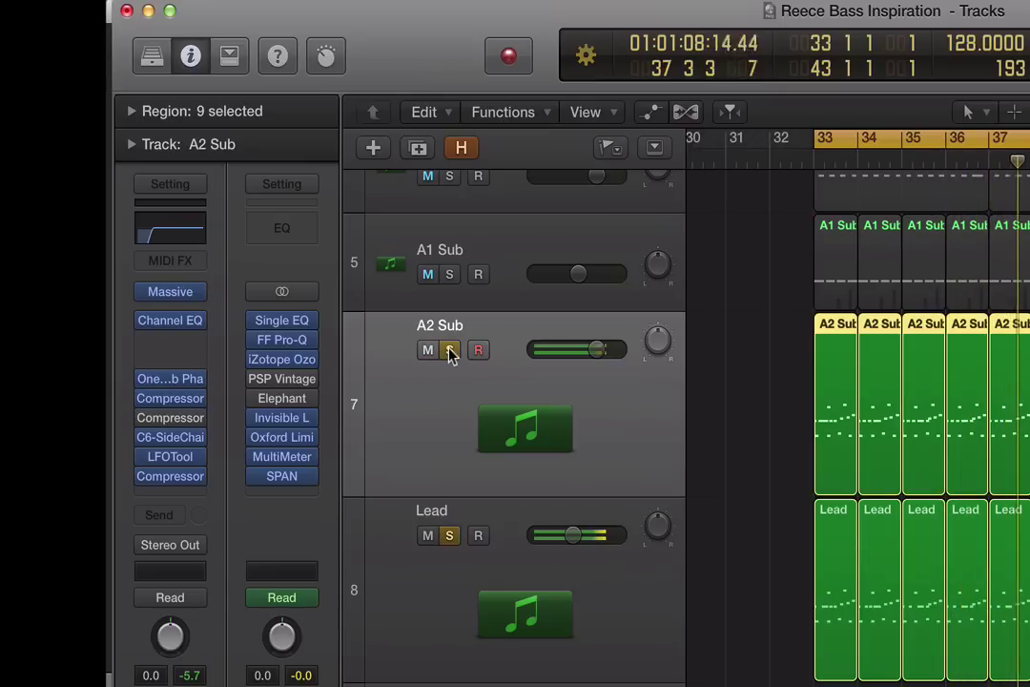
Step: Solo A1 Sub exclusively, add A2 Sub and Lead to play all three together, and take A1 Sub out of solo
alt+click(448, 281)
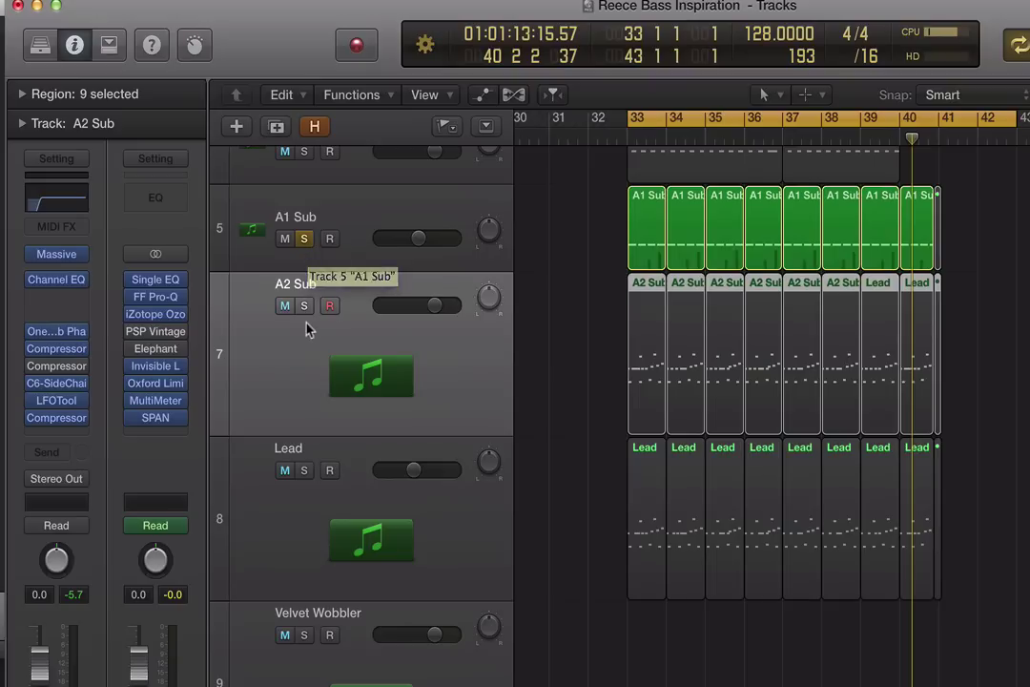
click(303, 305)
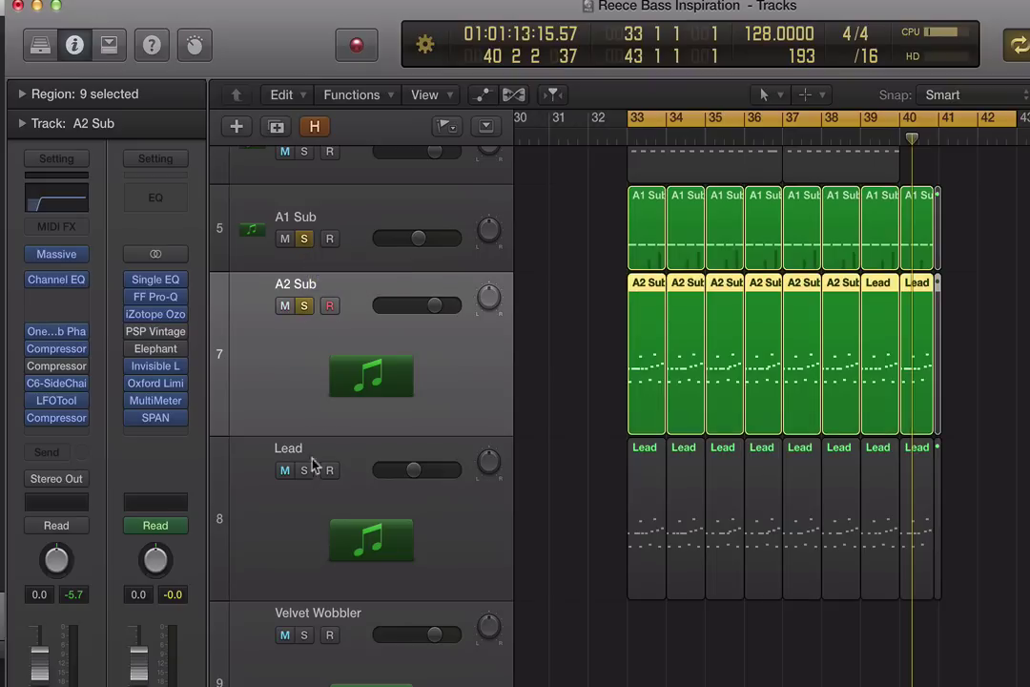
click(304, 470)
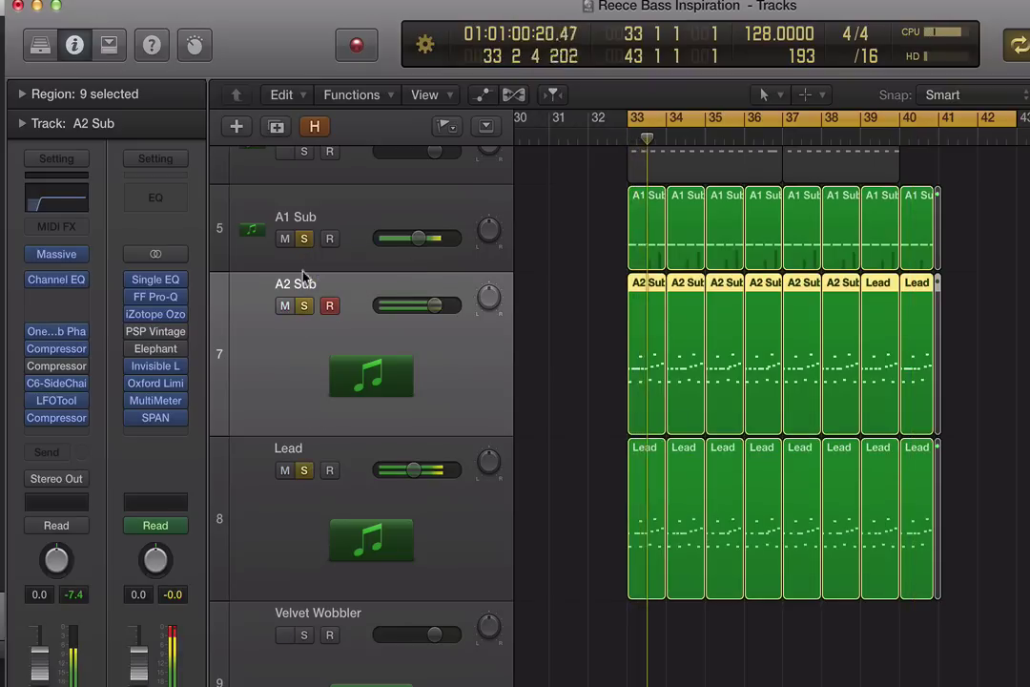
click(304, 240)
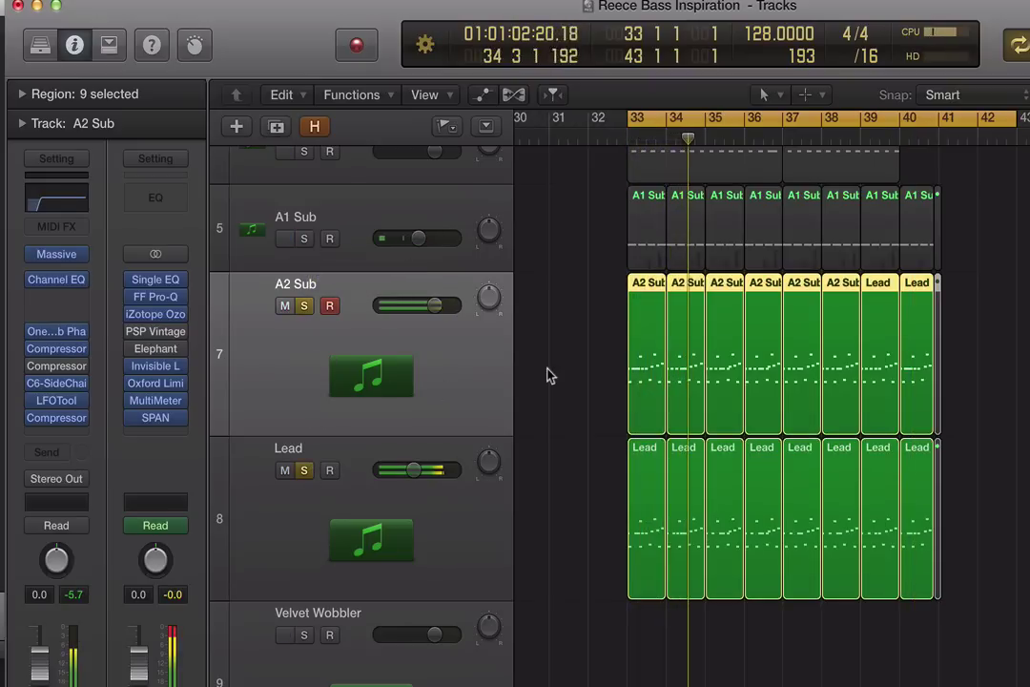
Step: Set the cycle range to bars 49 to 53, over the section where the VERB, 303 and Ravey layers play
scroll(816, 370, right, 2)
scroll(818, 371, right, 5)
scroll(818, 371, down, 10)
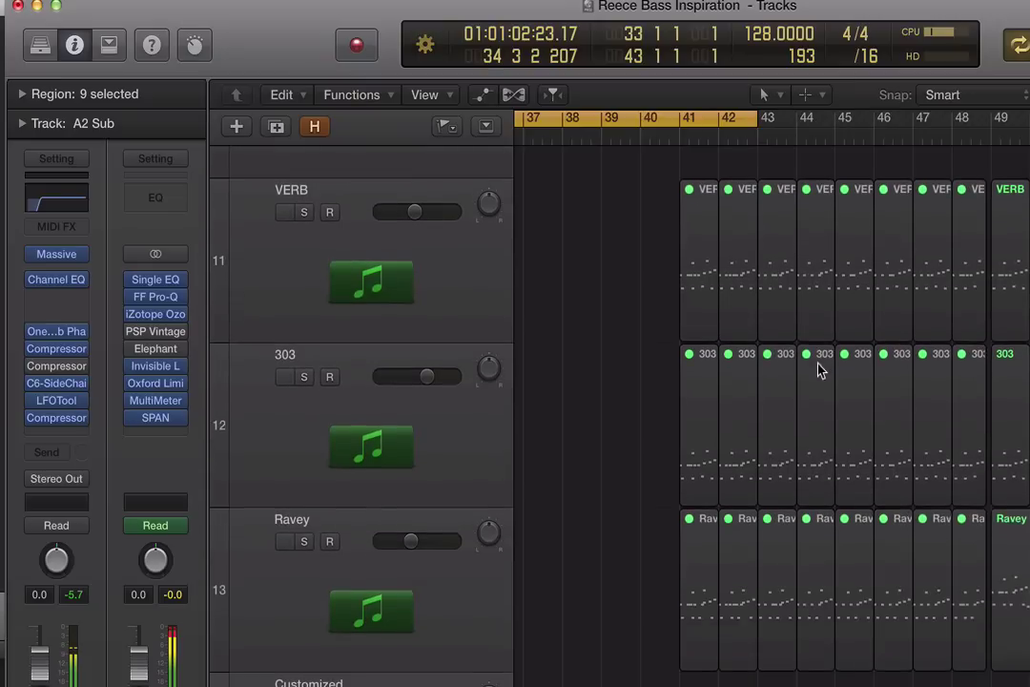
scroll(817, 371, right, 4)
scroll(817, 371, right, 3)
scroll(818, 371, up, 2)
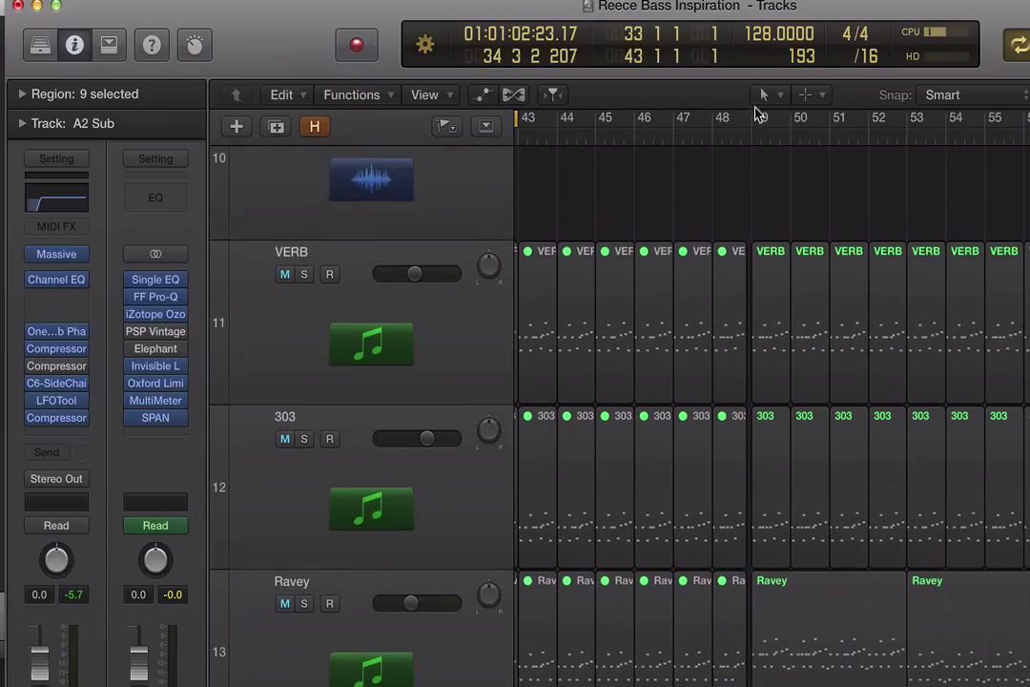
drag(763, 126, 1029, 253)
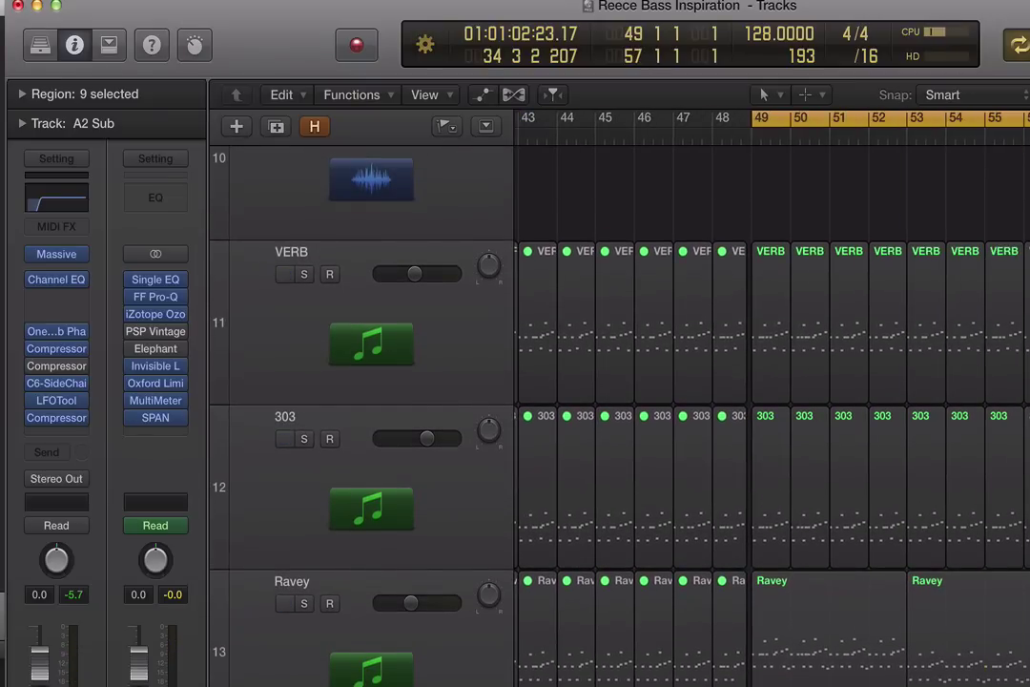
drag(1029, 252, 919, 270)
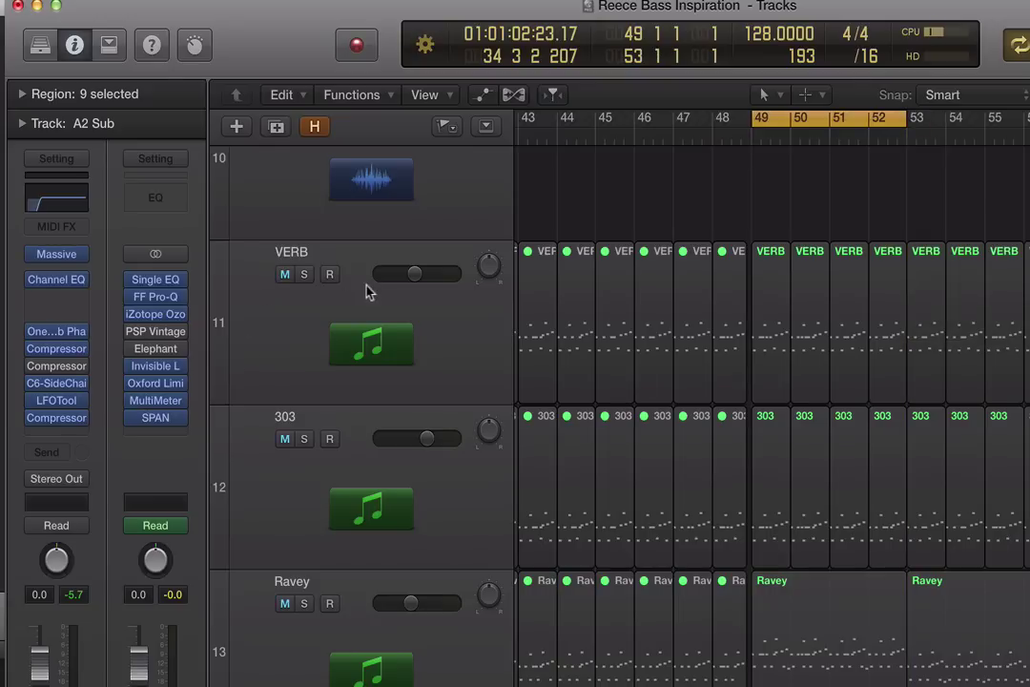
Step: Solo VERB, 303 and Ravey one at a time during cycled playback, and solo all three together to hear the combined layers
alt+click(286, 275)
click(305, 276)
key(space)
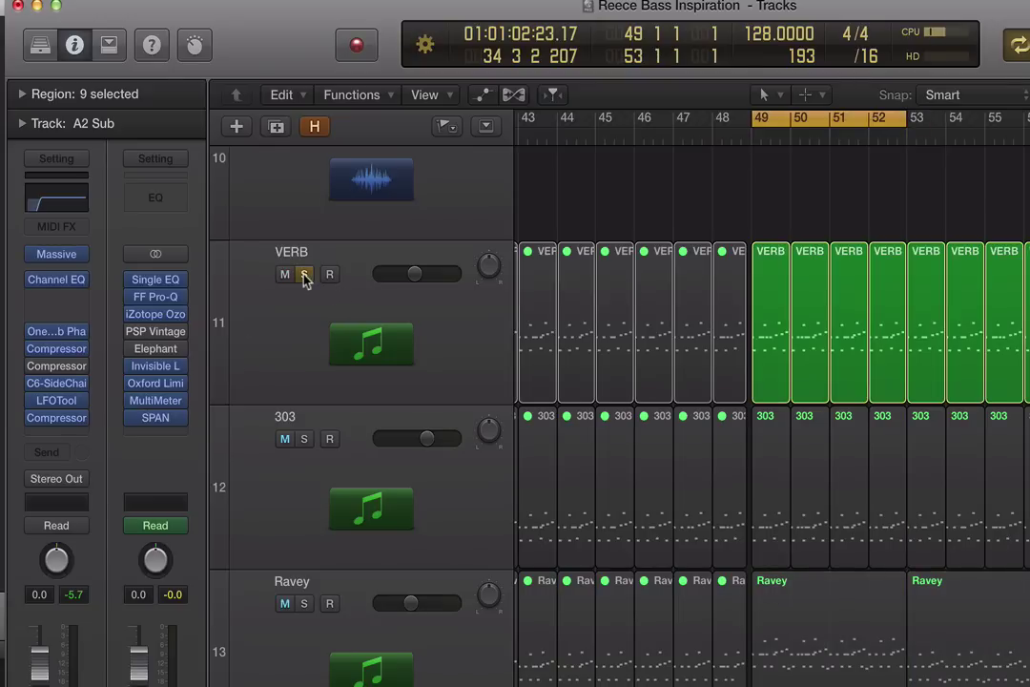
alt+click(287, 440)
alt+click(303, 440)
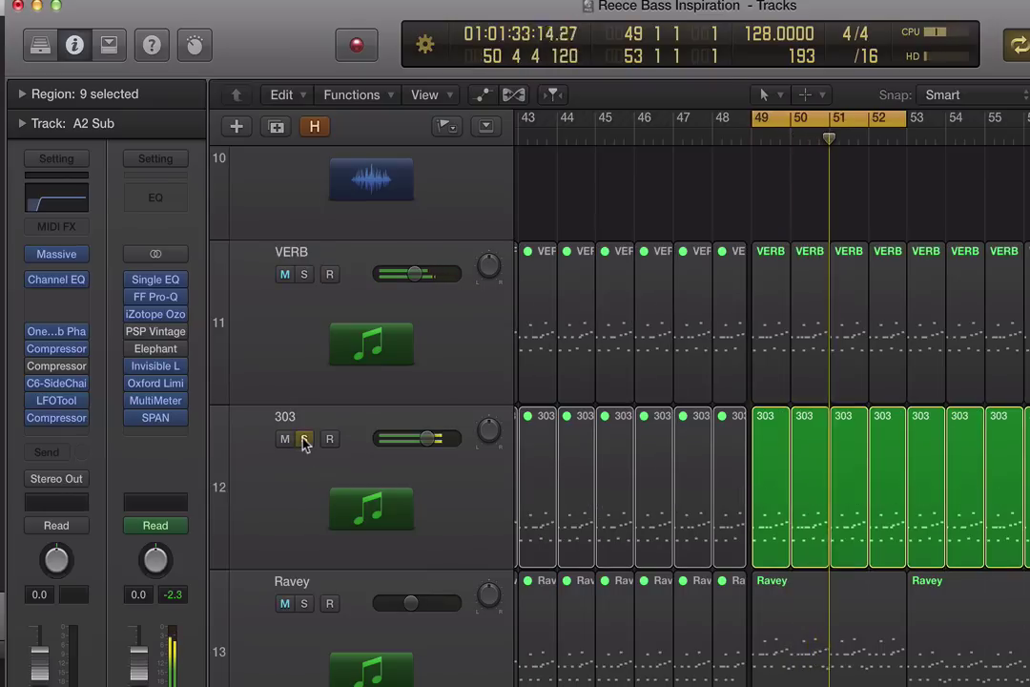
click(318, 424)
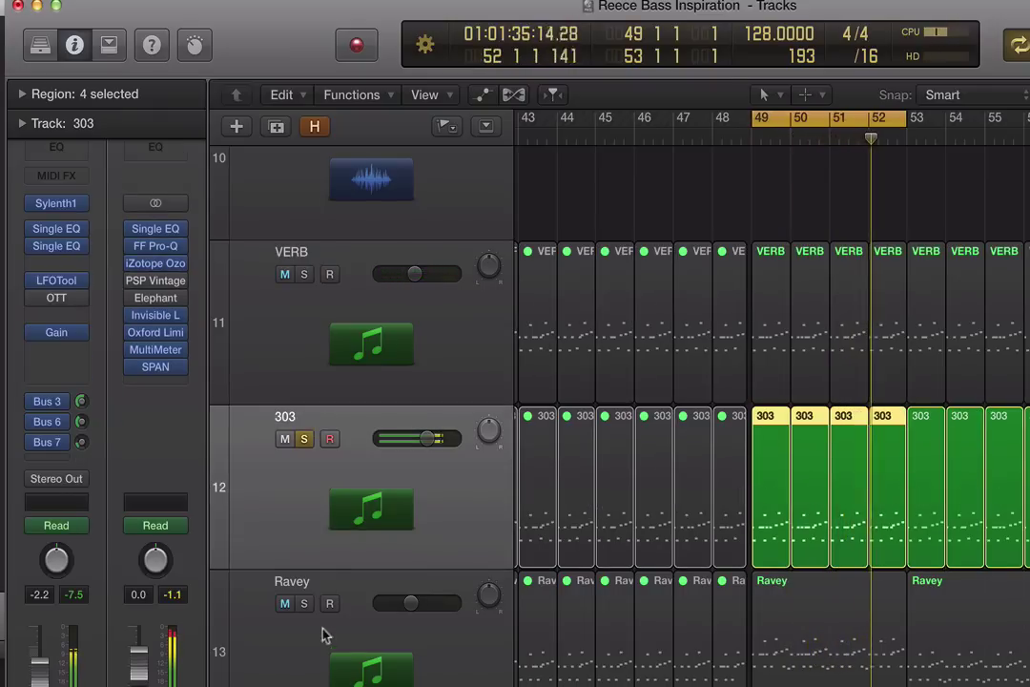
alt+click(304, 605)
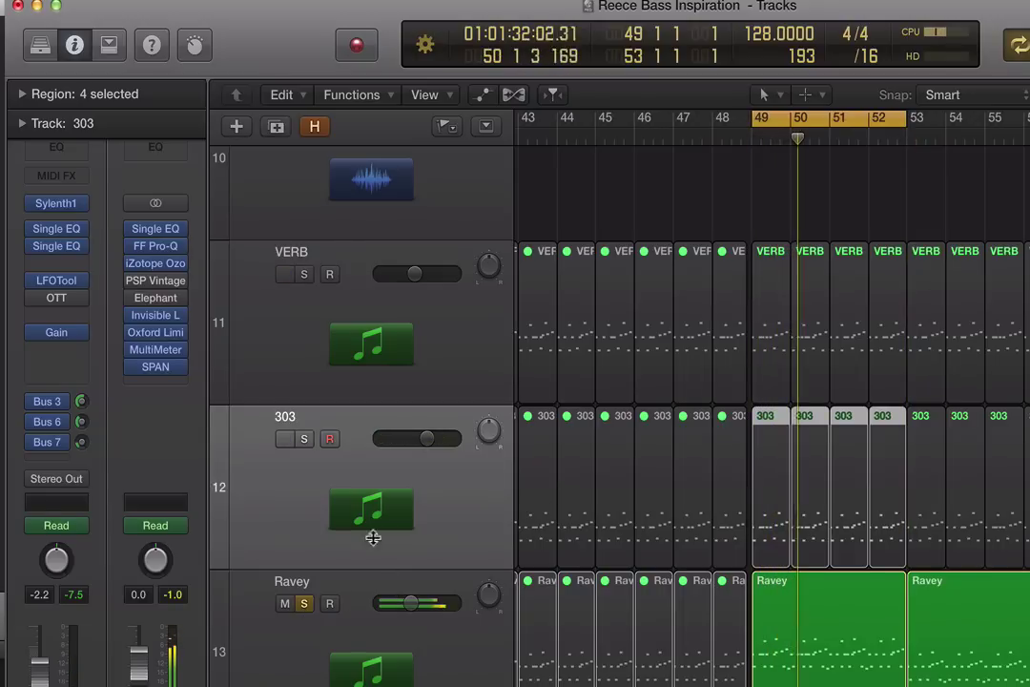
click(305, 438)
click(303, 274)
Step: Add A2 Sub and Lead to the soloed layers during playback, clear the solos to hear the full mix, and stop
scroll(722, 407, up, 1)
scroll(721, 408, up, 10)
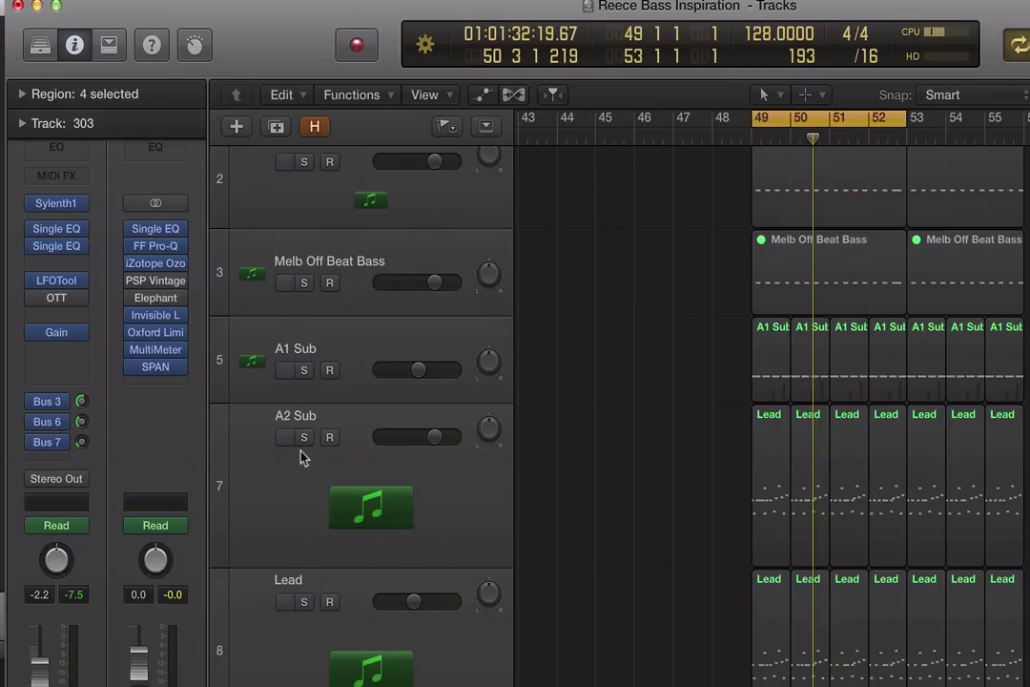
click(305, 436)
key(space)
click(304, 601)
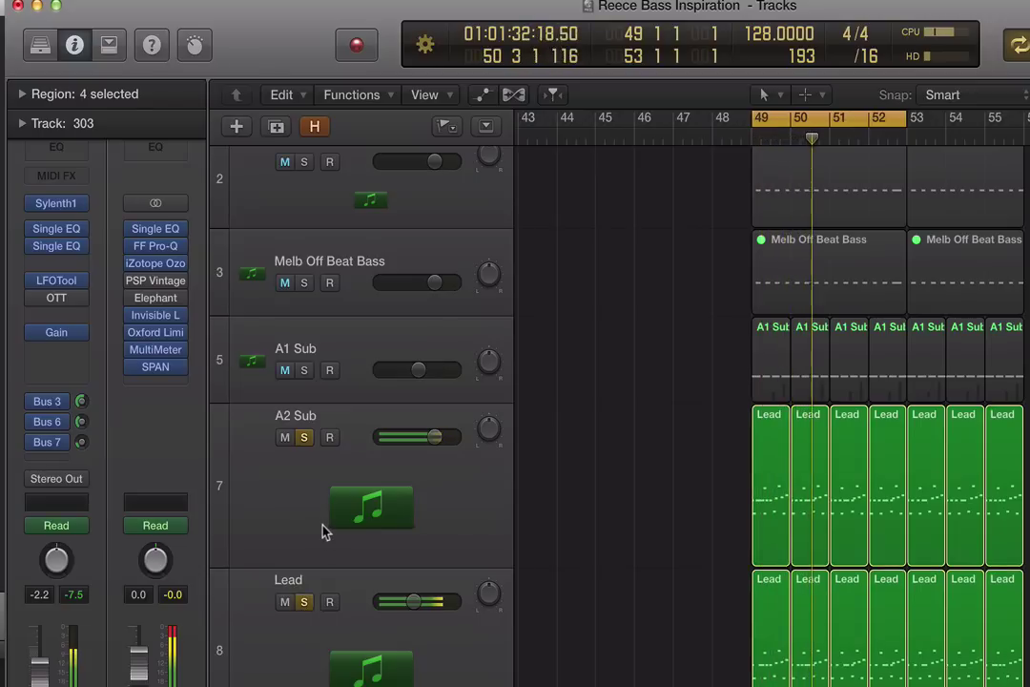
click(305, 604)
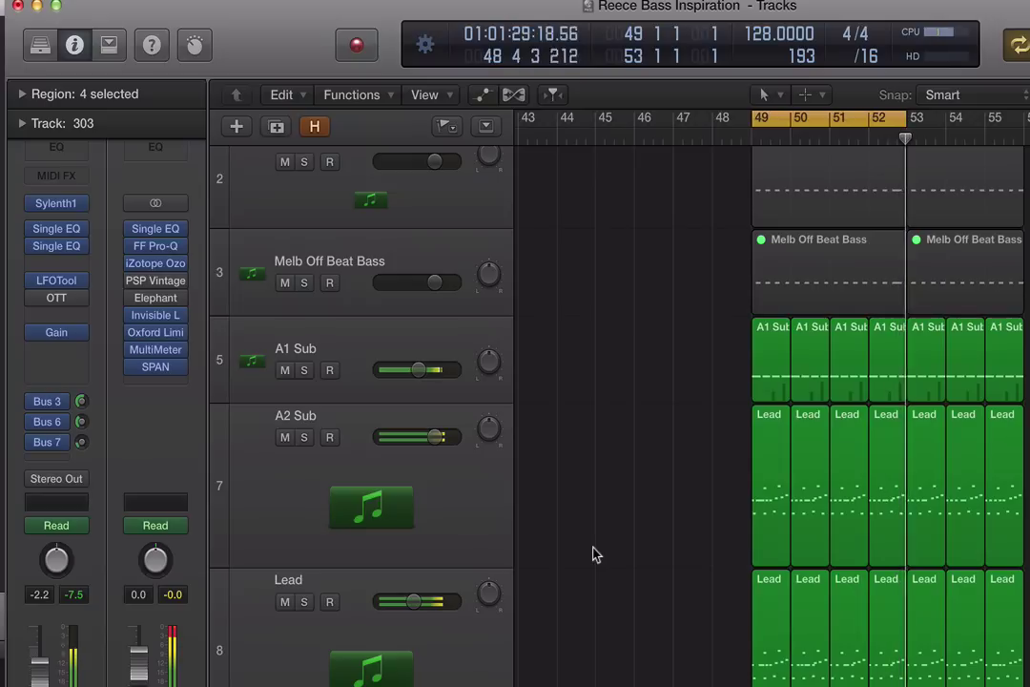
key(space)
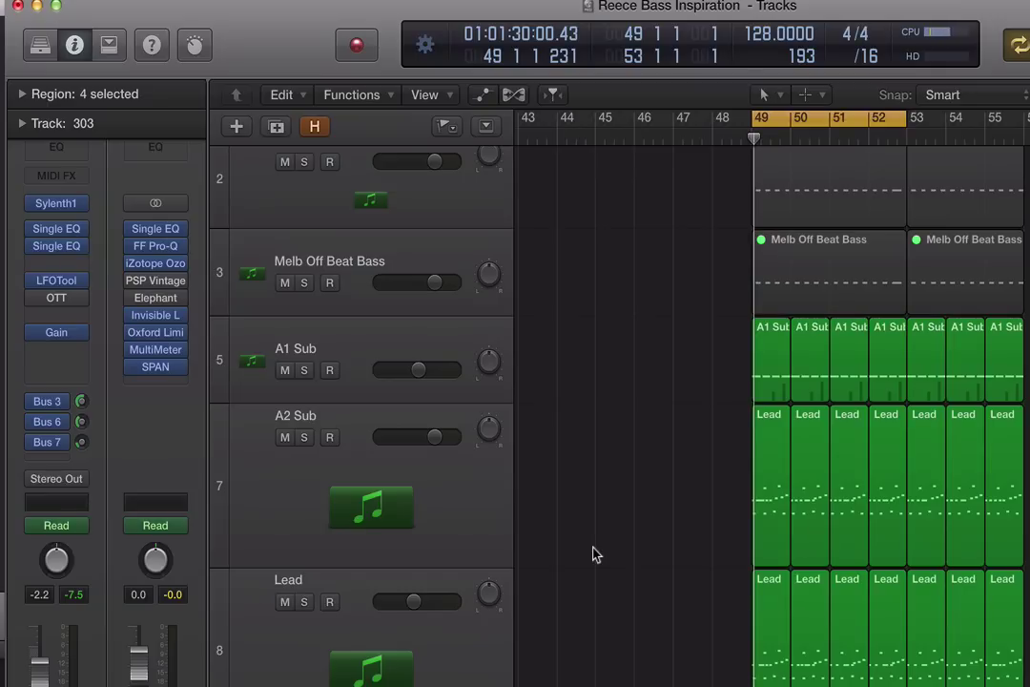
Step: Select the Lead track to show its channel strip and compare its arrangement with the VERB, 303 and Ravey tracks
scroll(622, 500, left, 10)
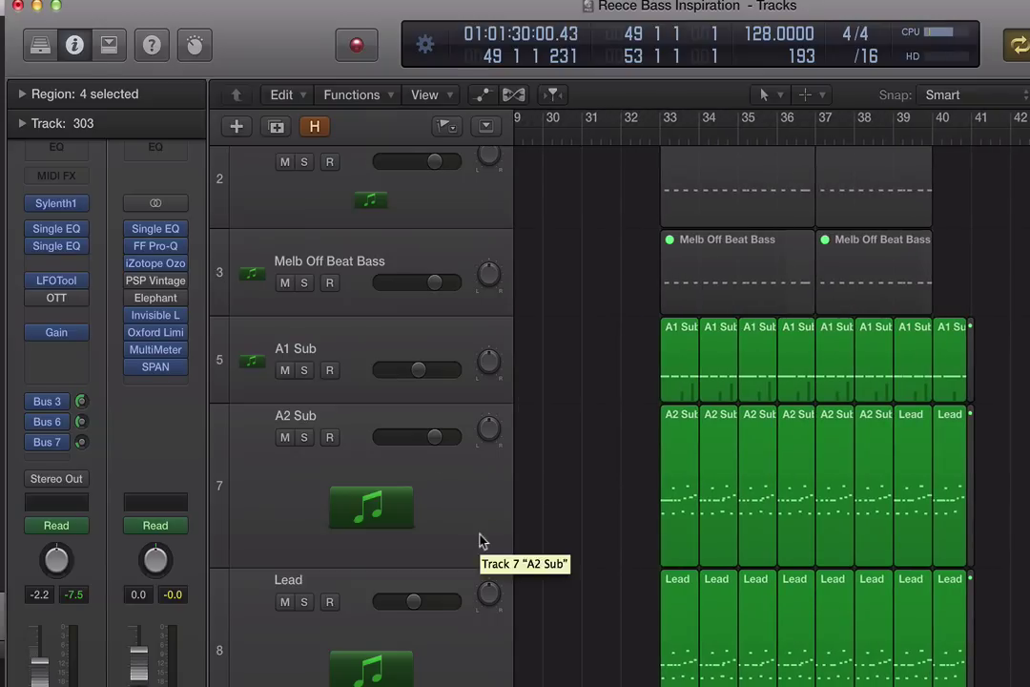
click(486, 630)
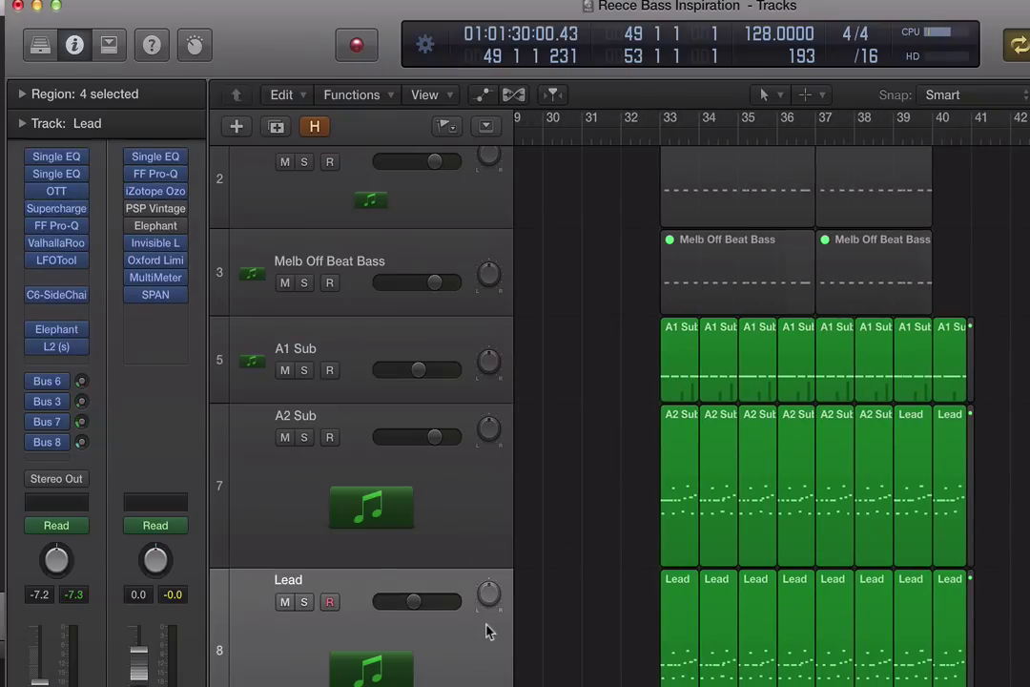
scroll(486, 598, down, 8)
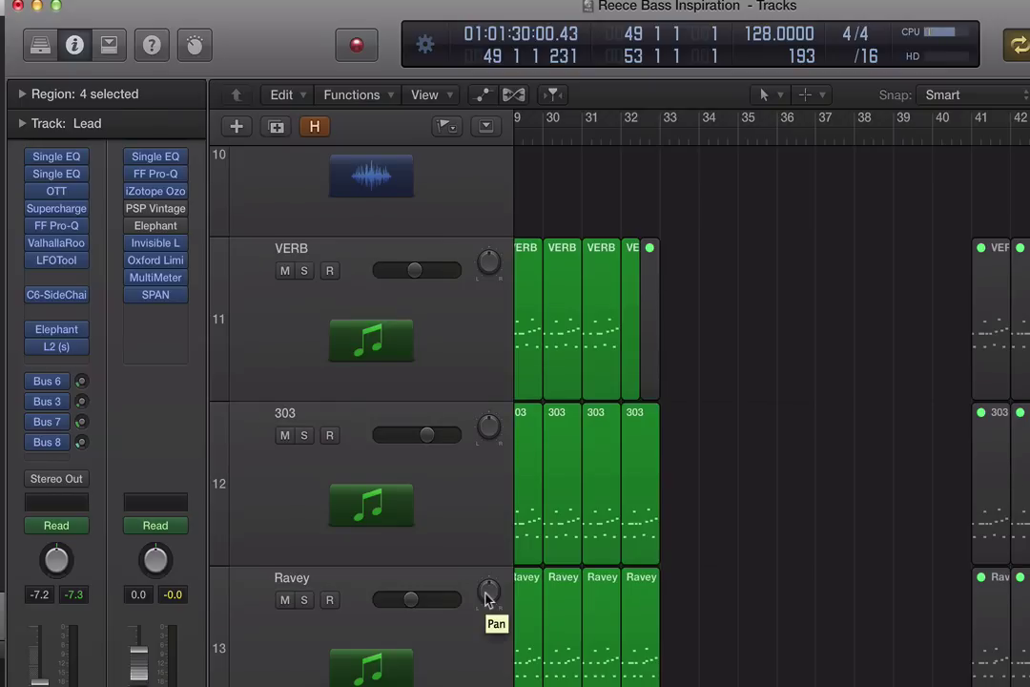